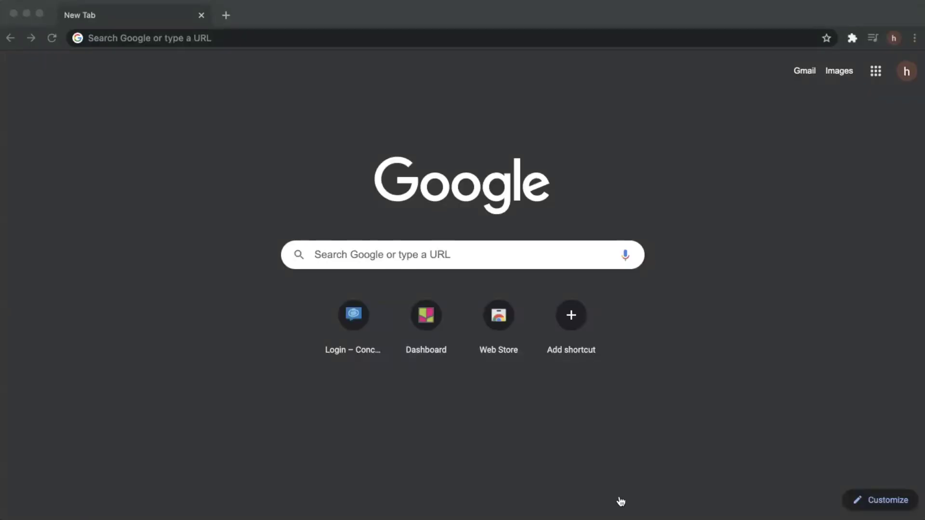
{"action": "left_click", "coordinate": [259, 5]}
{"action": "type", "text": "ww"}
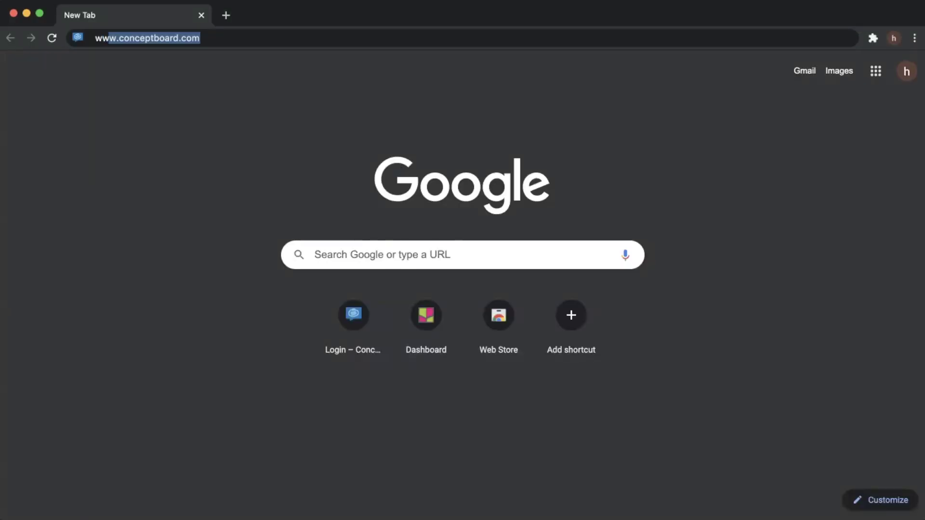
{"action": "type", "text": "w.con"}
{"action": "key", "text": "Return"}
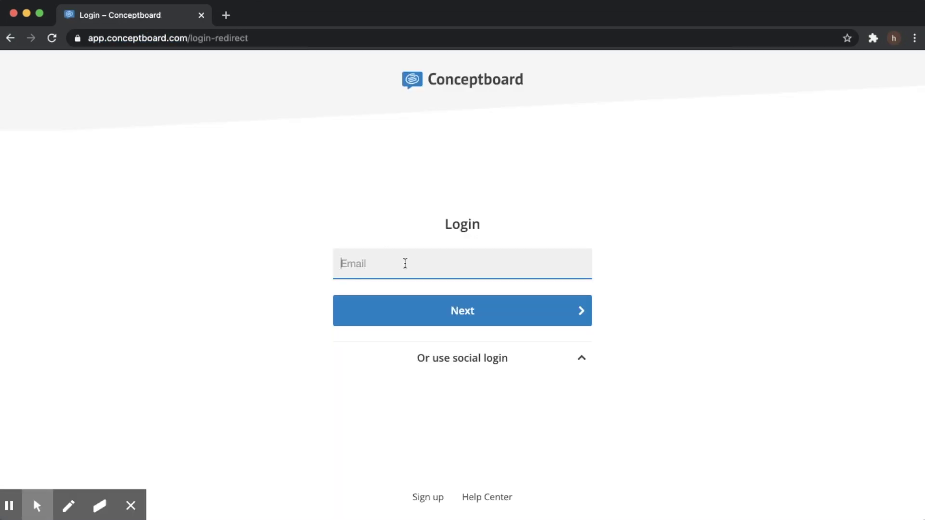
Start a free account sign-up by entering the full name, then move to the e-mail field
{"action": "left_click", "coordinate": [428, 497]}
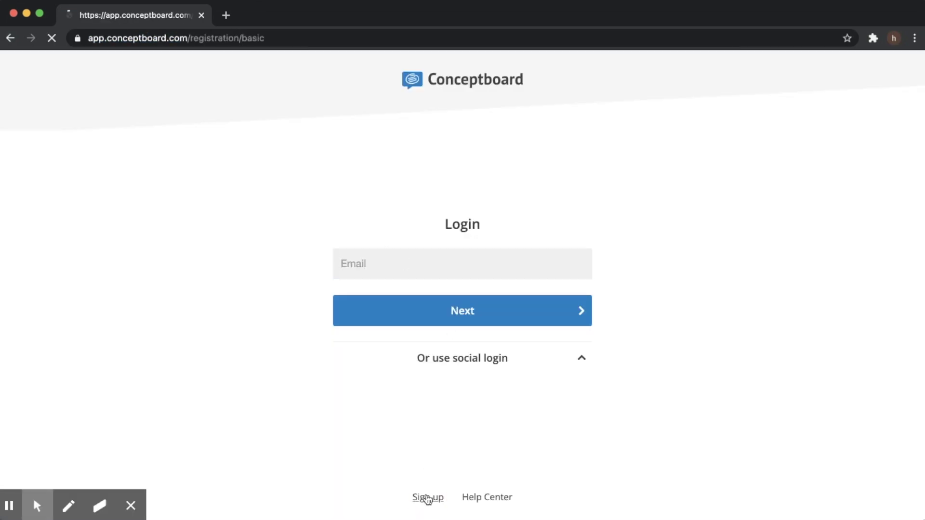
{"action": "left_click", "coordinate": [438, 201]}
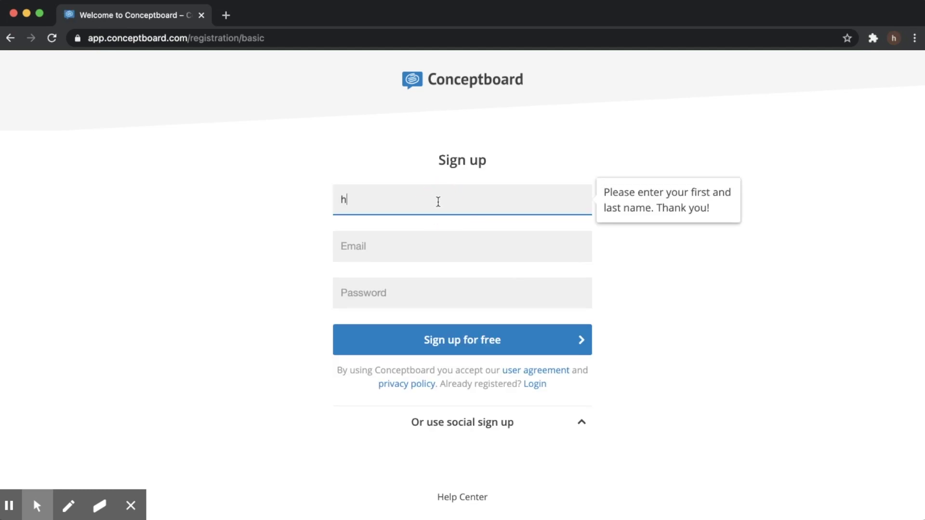
{"action": "left_click", "coordinate": [413, 247]}
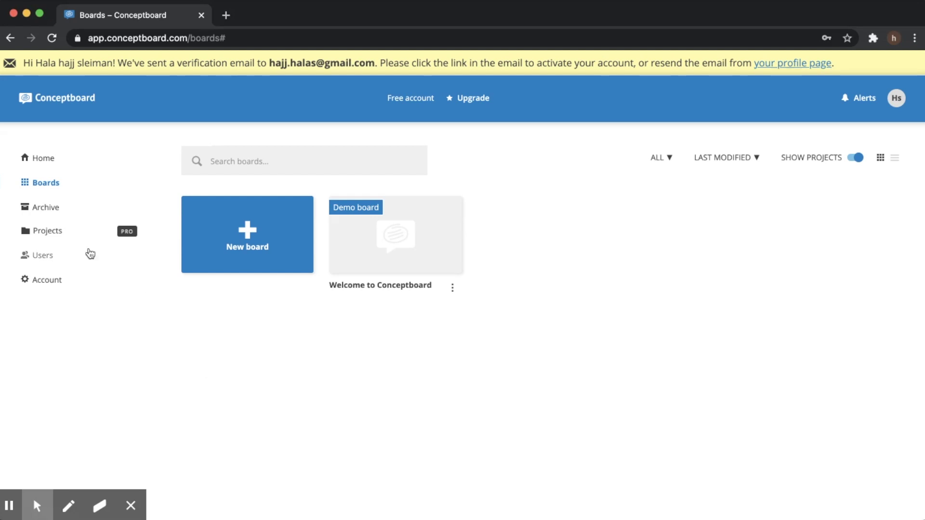
Create a new board and browse the Insert building blocks list
{"action": "left_click", "coordinate": [245, 233]}
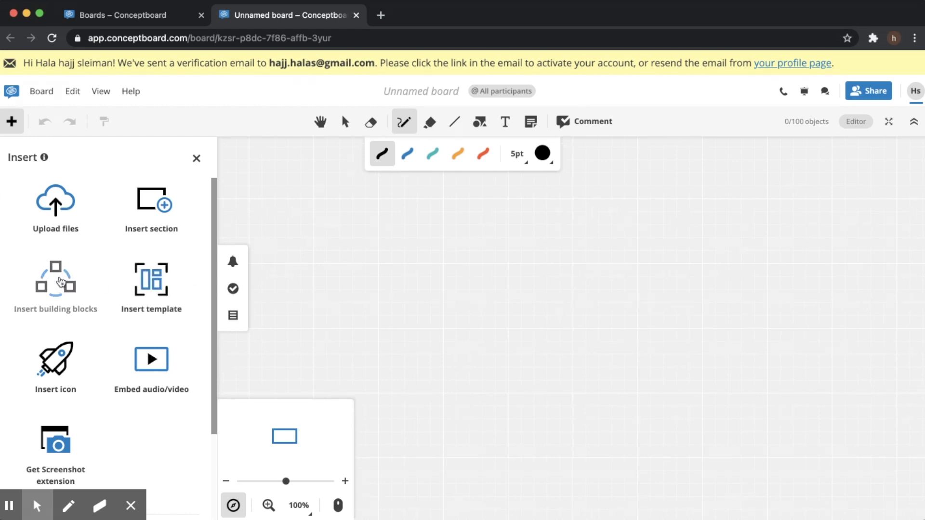
{"action": "left_click", "coordinate": [61, 282]}
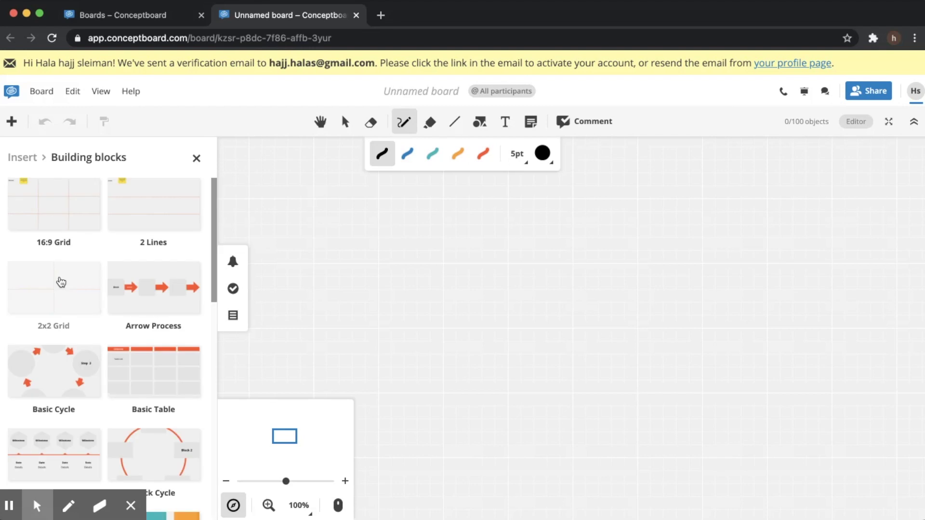
{"action": "scroll", "coordinate": [97, 304], "scroll_direction": "down", "scroll_amount": 3}
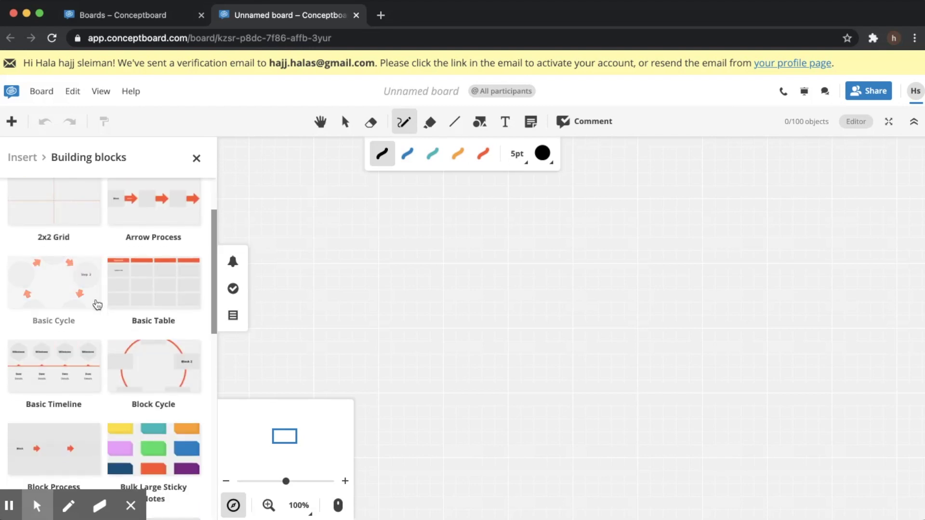
{"action": "scroll", "coordinate": [97, 304], "scroll_direction": "up", "scroll_amount": 3}
{"action": "scroll", "coordinate": [98, 304], "scroll_direction": "down", "scroll_amount": 6}
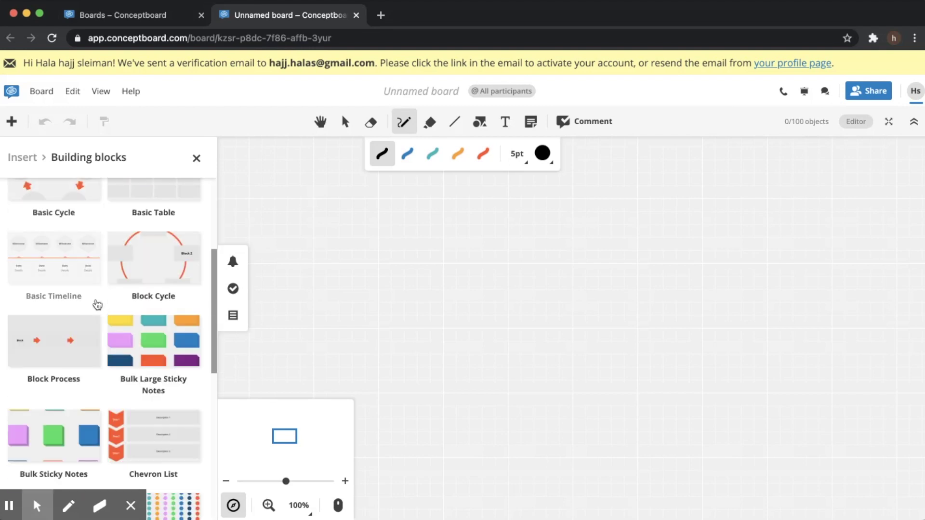
{"action": "scroll", "coordinate": [94, 303], "scroll_direction": "down", "scroll_amount": 2}
{"action": "scroll", "coordinate": [95, 303], "scroll_direction": "up", "scroll_amount": 10}
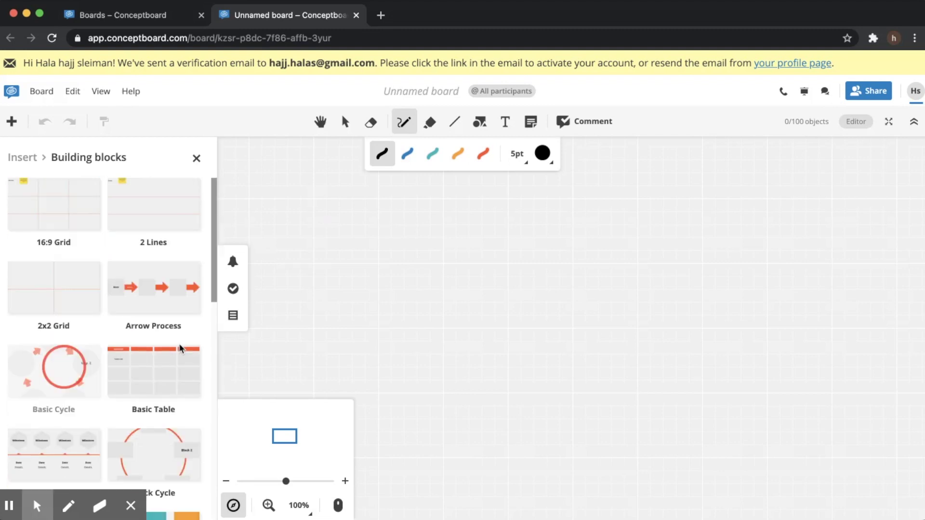
{"action": "left_click_drag", "start_coordinate": [182, 348], "coordinate": [177, 305]}
Browse the available templates, then close the Insert panel
{"action": "left_click", "coordinate": [22, 157]}
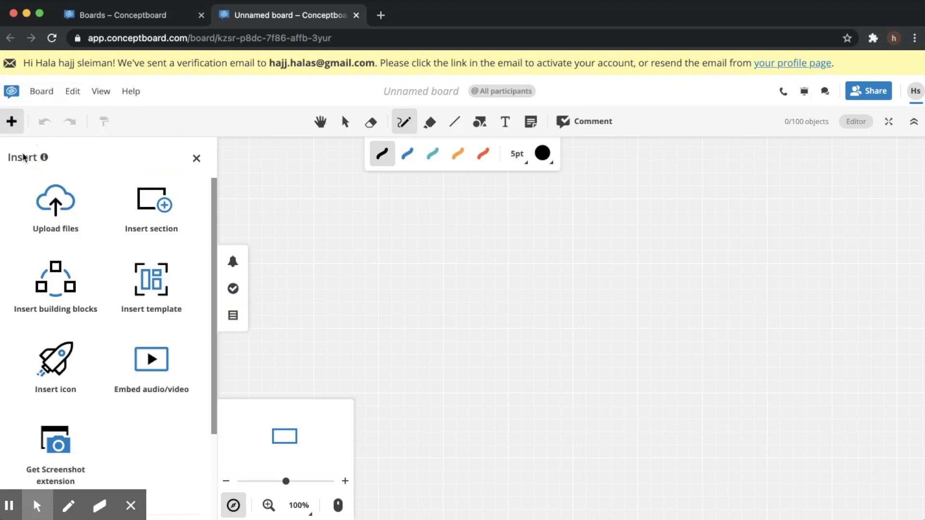
{"action": "left_click", "coordinate": [142, 282]}
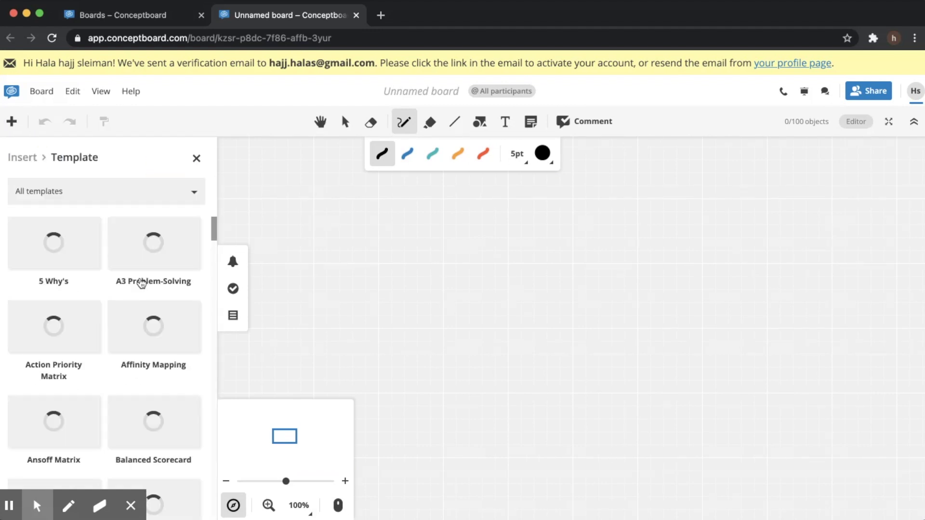
{"action": "scroll", "coordinate": [141, 337], "scroll_direction": "down", "scroll_amount": 5}
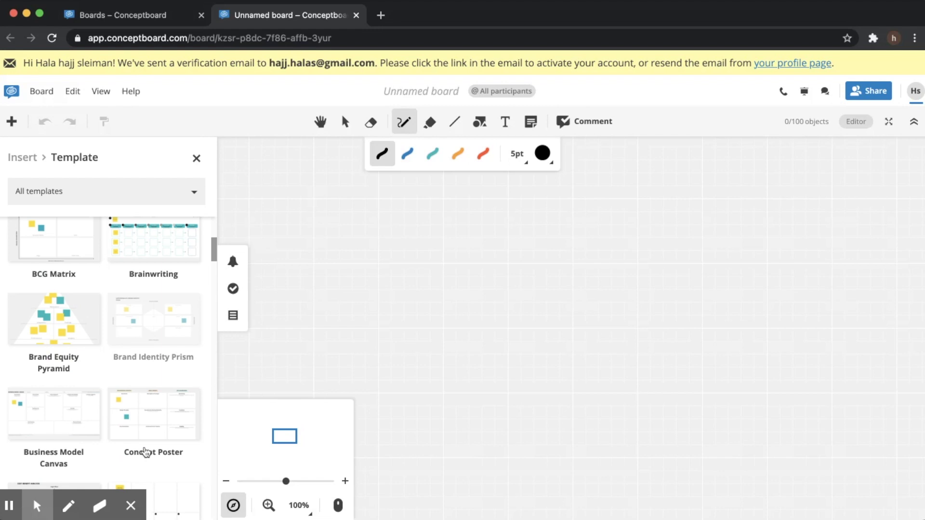
{"action": "scroll", "coordinate": [145, 409], "scroll_direction": "down", "scroll_amount": 10}
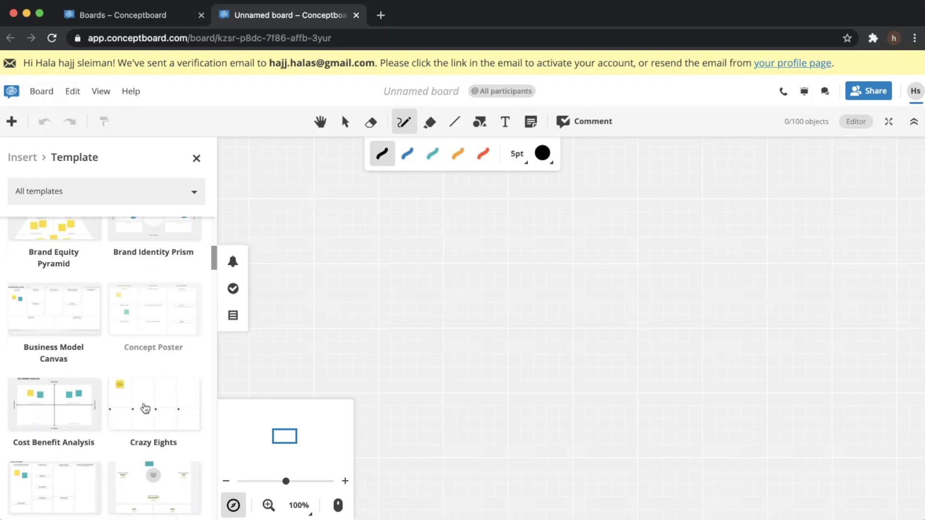
{"action": "scroll", "coordinate": [145, 408], "scroll_direction": "down", "scroll_amount": 3}
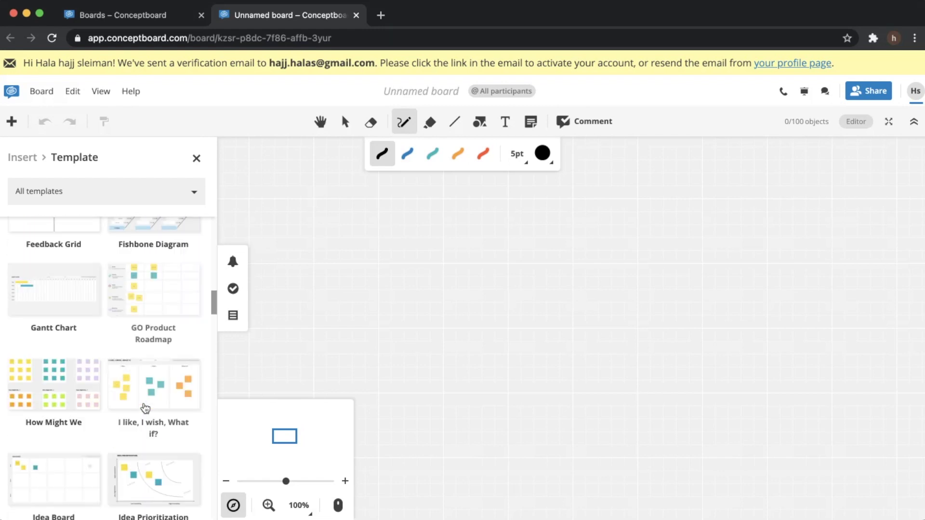
{"action": "left_click", "coordinate": [197, 158]}
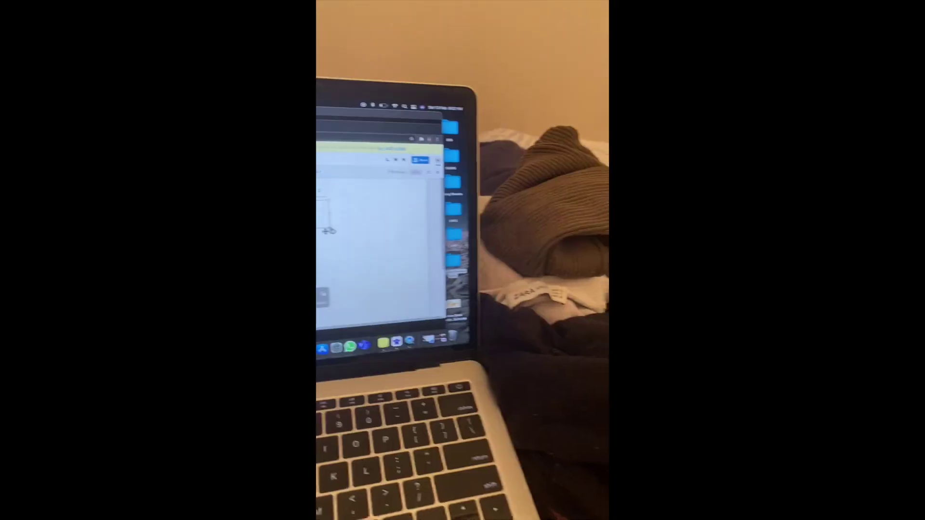
{"action": "left_click", "coordinate": [386, 155]}
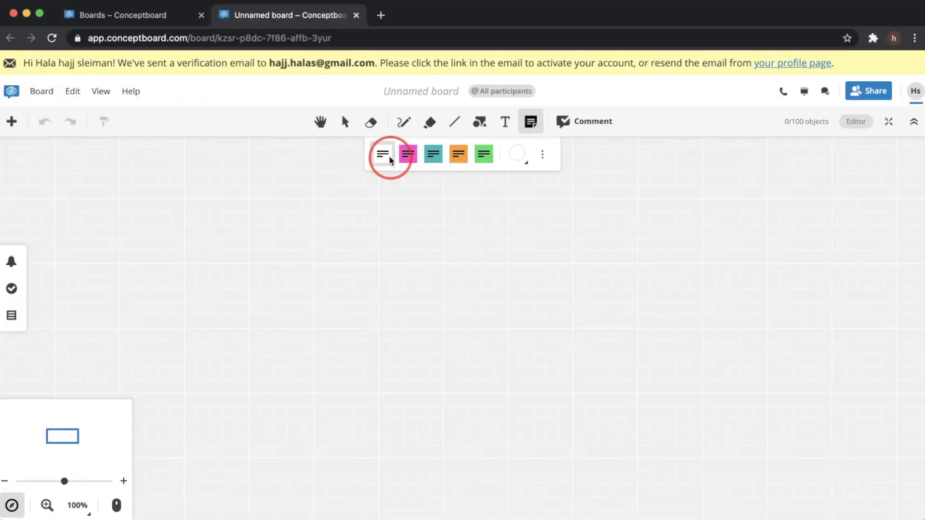
Draw a white note, stretch it across most of the board, and pin it
{"action": "mouse_move", "coordinate": [376, 204]}
{"action": "left_mouse_down"}
{"action": "mouse_move", "coordinate": [436, 310]}
{"action": "mouse_move", "coordinate": [464, 310]}
{"action": "mouse_move", "coordinate": [742, 472]}
{"action": "left_mouse_up"}
{"action": "left_click_drag", "start_coordinate": [375, 335], "coordinate": [115, 305]}
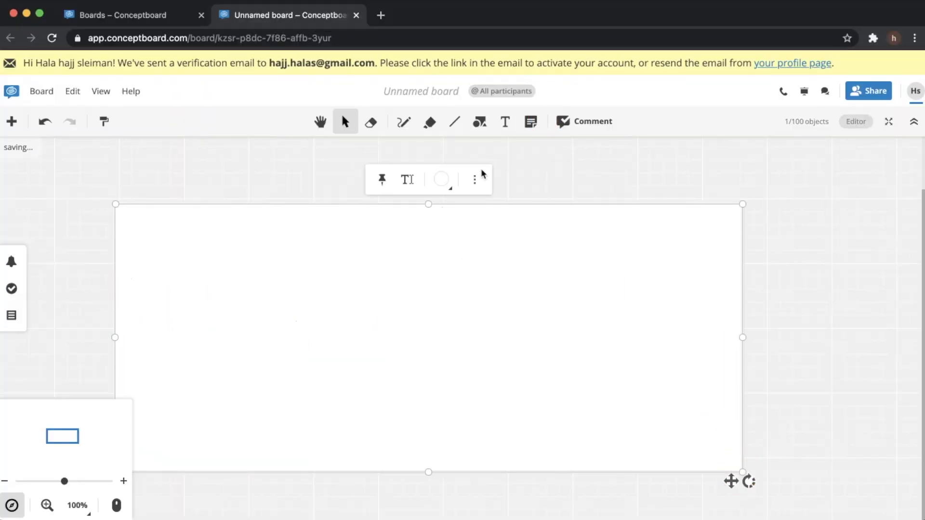
{"action": "left_click_drag", "start_coordinate": [743, 204], "coordinate": [885, 137]}
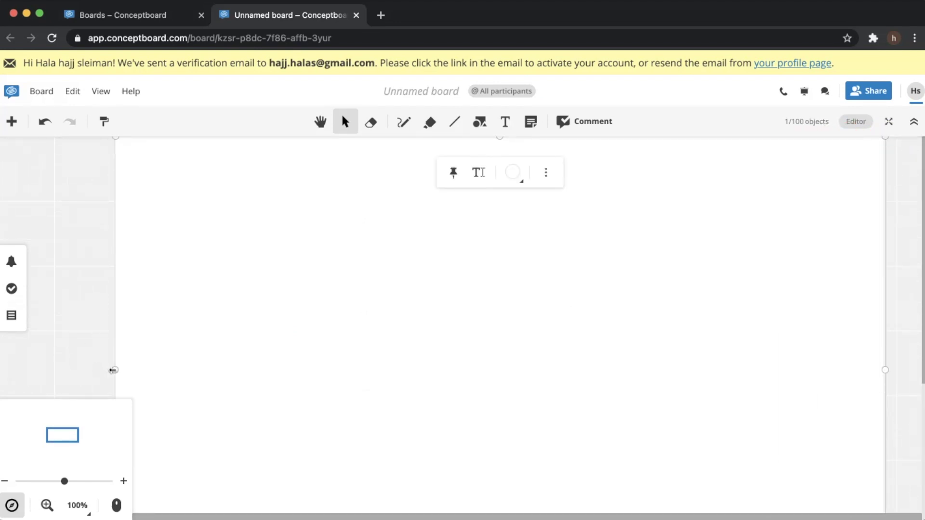
{"action": "left_click_drag", "start_coordinate": [114, 370], "coordinate": [95, 370]}
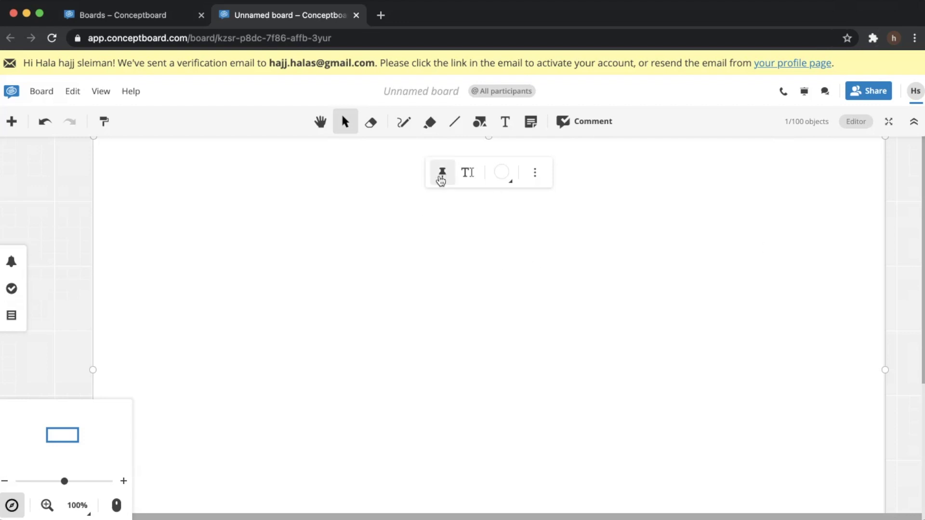
{"action": "left_click", "coordinate": [441, 174]}
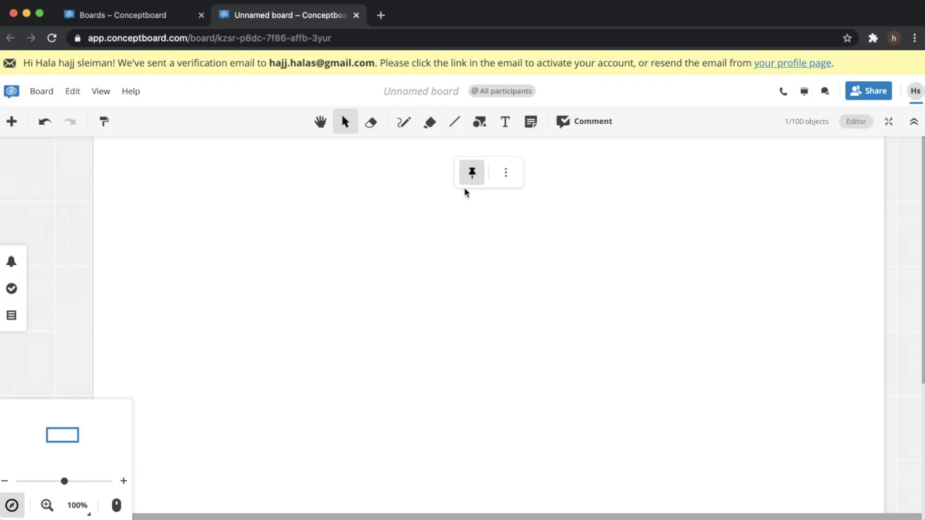
Add the heading '2 Truths and a Lie!' in teal Chewy at 48 pt
{"action": "left_click", "coordinate": [505, 122]}
{"action": "left_click_drag", "start_coordinate": [355, 192], "coordinate": [636, 263]}
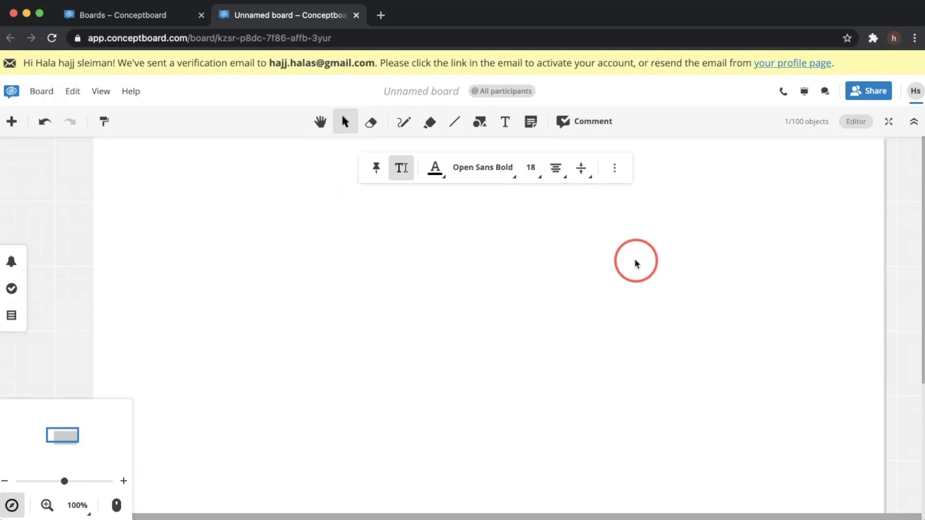
{"action": "type", "text": "2 Truth"}
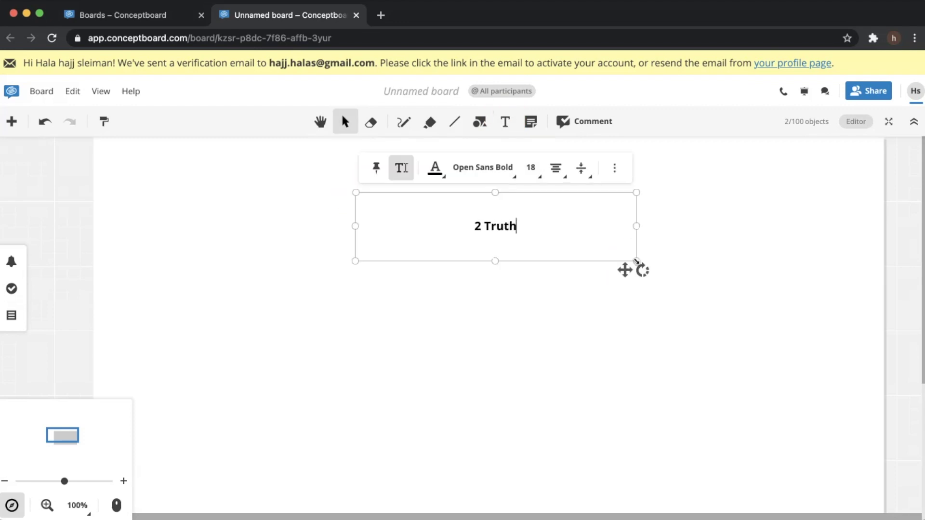
{"action": "type", "text": "s and a Lie!"}
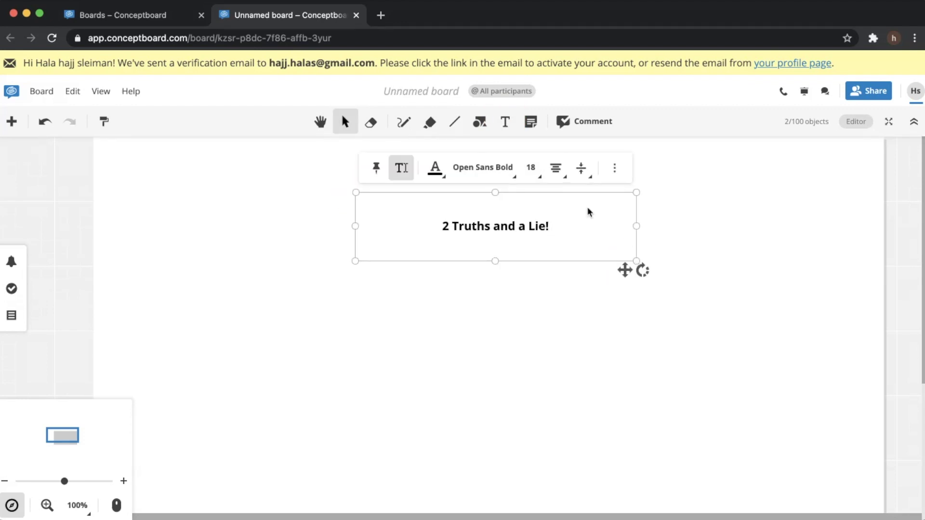
{"action": "triple_click", "coordinate": [533, 223]}
{"action": "left_click", "coordinate": [439, 173]}
{"action": "left_click", "coordinate": [454, 231]}
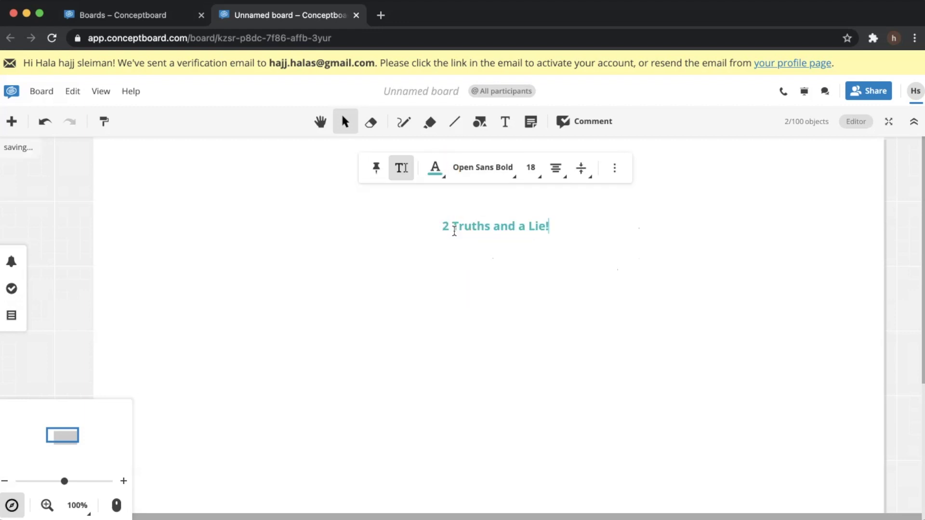
{"action": "left_click", "coordinate": [499, 168]}
{"action": "left_click", "coordinate": [436, 217]}
{"action": "left_click", "coordinate": [514, 167]}
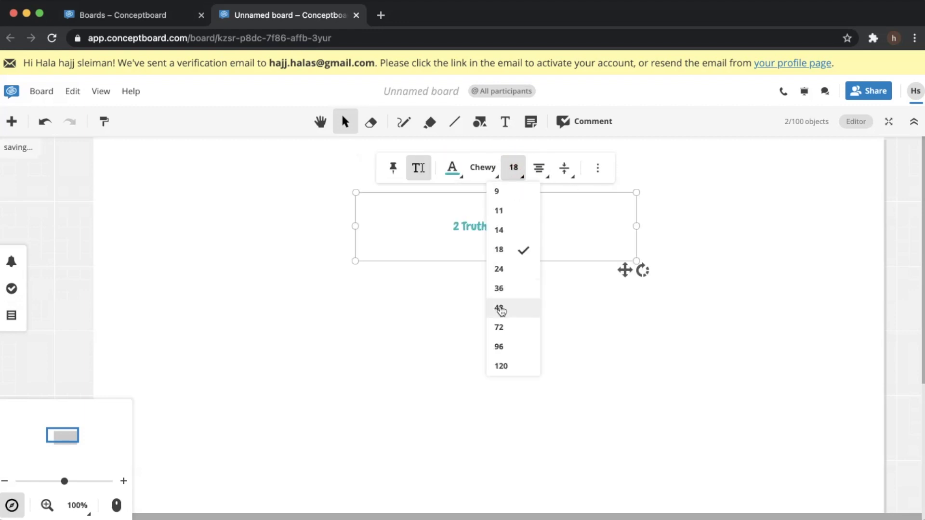
{"action": "left_click", "coordinate": [501, 311]}
Move the heading to the top centre, pin it, and pick a pink sticky note
{"action": "left_click", "coordinate": [500, 316]}
{"action": "left_click_drag", "start_coordinate": [477, 248], "coordinate": [436, 177]}
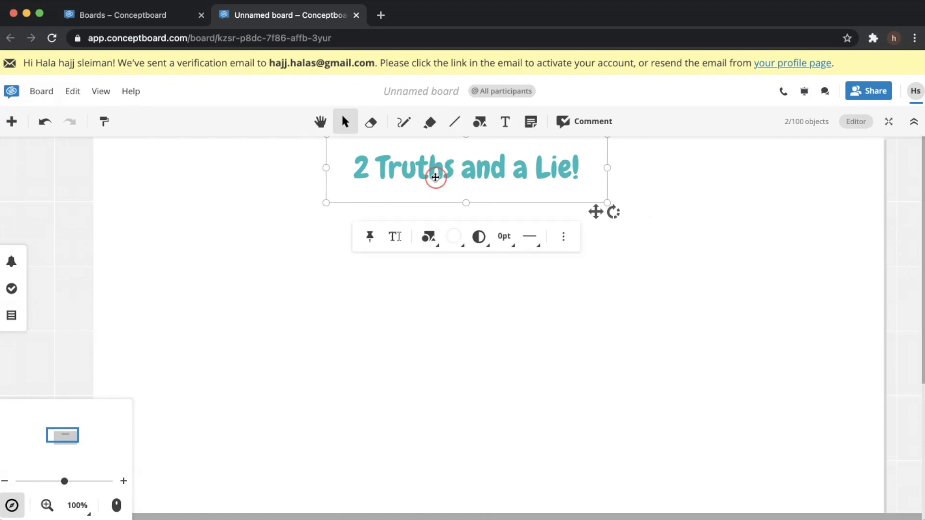
{"action": "left_click", "coordinate": [367, 238]}
{"action": "left_click", "coordinate": [363, 241]}
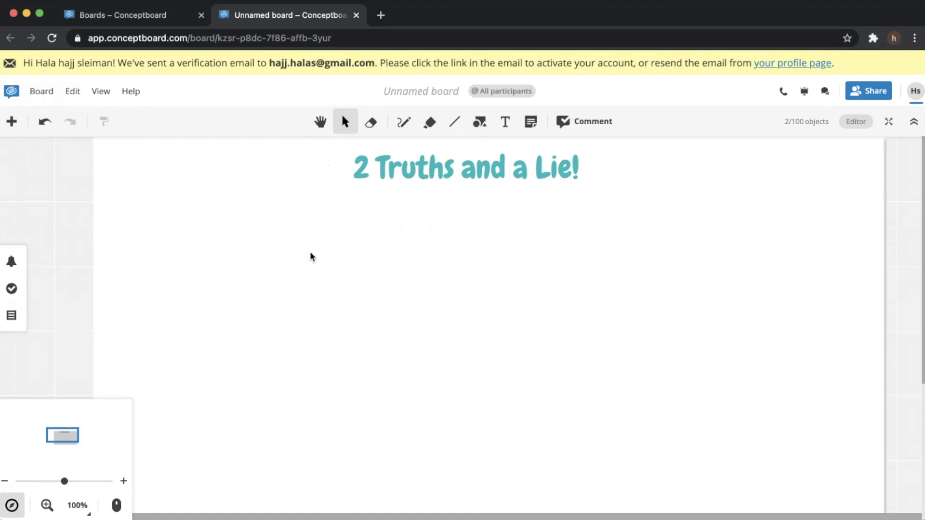
{"action": "left_click", "coordinate": [530, 122]}
{"action": "left_click", "coordinate": [408, 153]}
Draw a pink sticky note, duplicate it twice, and line the three up in a row
{"action": "left_click_drag", "start_coordinate": [152, 220], "coordinate": [291, 306]}
{"action": "key", "text": "ctrl+c"}
{"action": "left_click", "coordinate": [346, 265]}
{"action": "key", "text": "ctrl+v"}
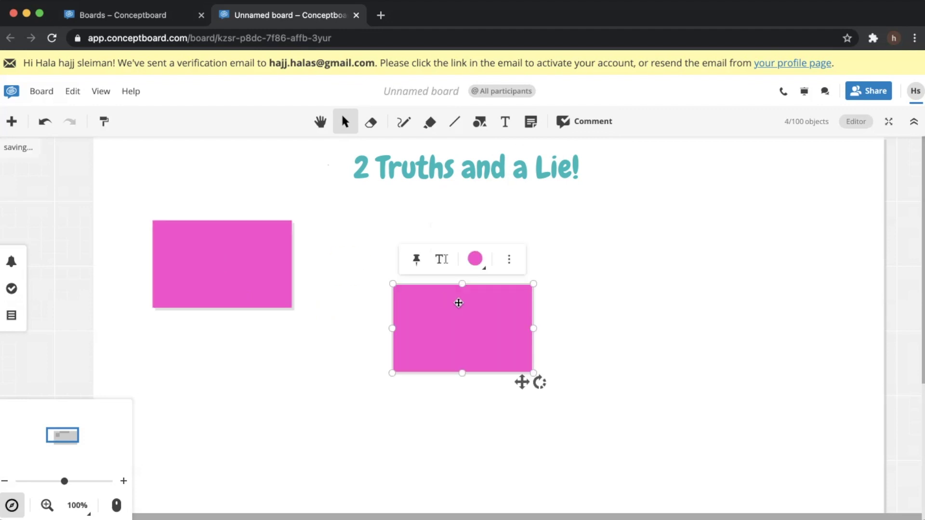
{"action": "key", "text": "ctrl+v"}
{"action": "left_click_drag", "start_coordinate": [503, 335], "coordinate": [731, 234]}
{"action": "left_click_drag", "start_coordinate": [499, 326], "coordinate": [501, 259]}
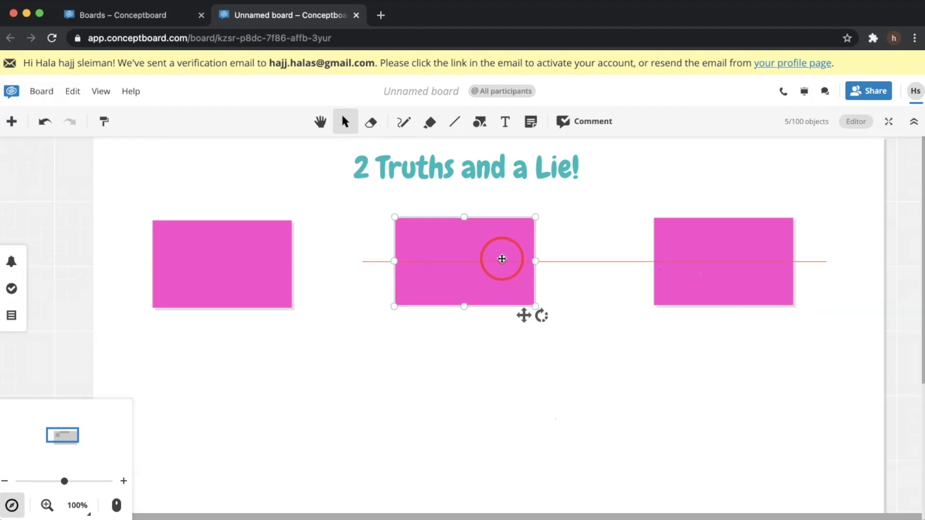
{"action": "left_click_drag", "start_coordinate": [675, 256], "coordinate": [636, 256]}
Write 'x: I exercise everyday', 'I read 3 books every week' and 'I traveled twice this year'
{"action": "left_click", "coordinate": [208, 248]}
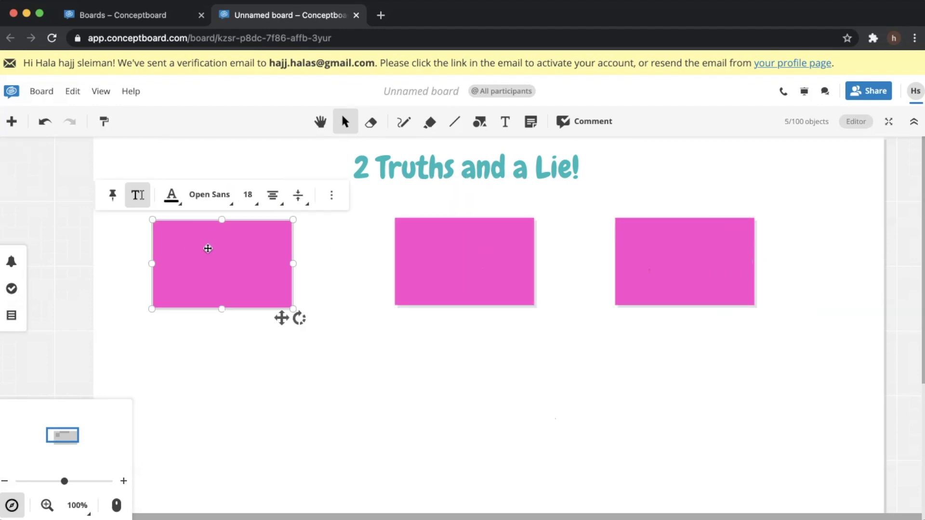
{"action": "type", "text": "x:"}
{"action": "type", "text": "I exercise everyday"}
{"action": "left_click", "coordinate": [443, 246]}
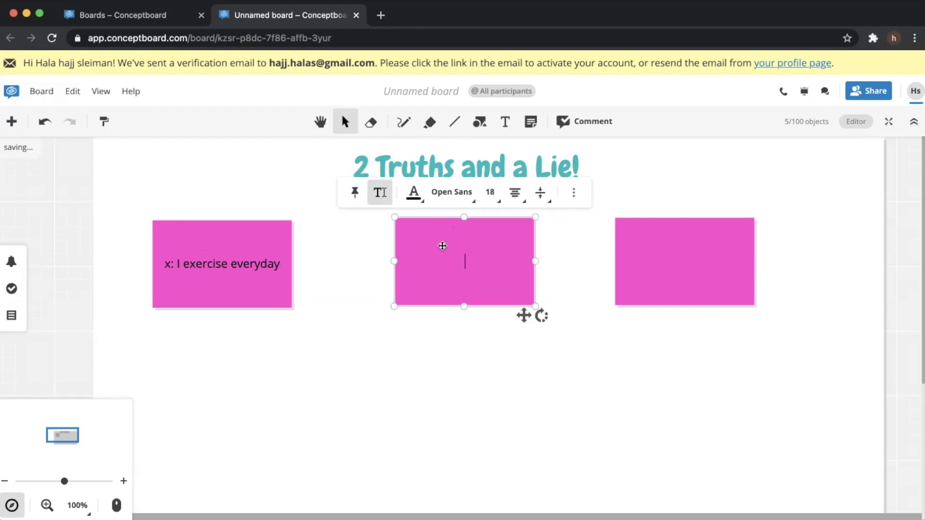
{"action": "type", "text": "I read 3 books every week"}
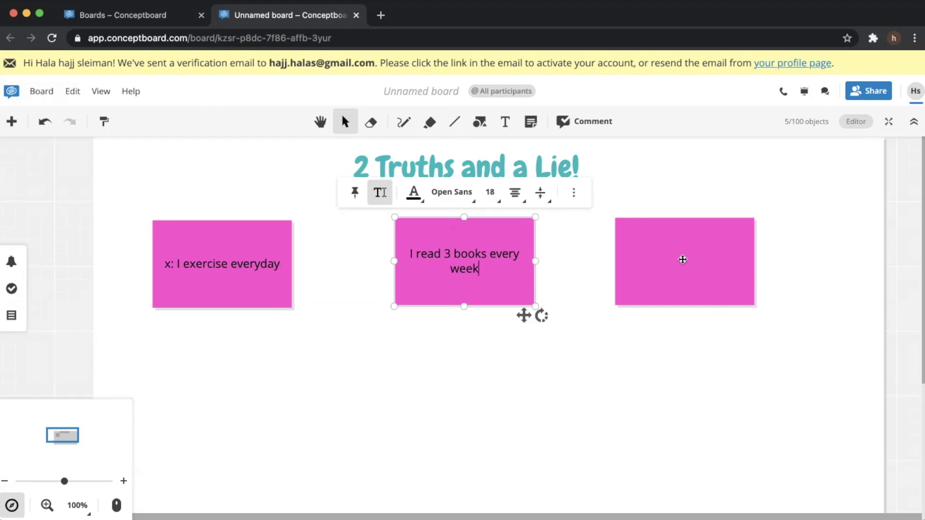
{"action": "left_click", "coordinate": [687, 272]}
{"action": "type", "text": "I traveled twice this year"}
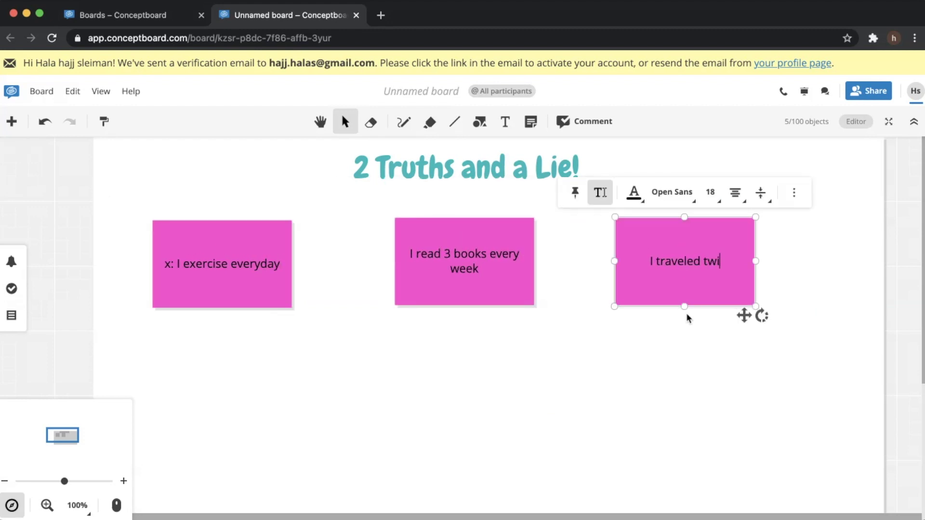
Nudge the right and middle pink notes upward to realign the row
{"action": "left_click", "coordinate": [682, 419]}
{"action": "left_click_drag", "start_coordinate": [669, 295], "coordinate": [672, 252]}
{"action": "left_click_drag", "start_coordinate": [533, 256], "coordinate": [530, 239]}
{"action": "left_click", "coordinate": [665, 262]}
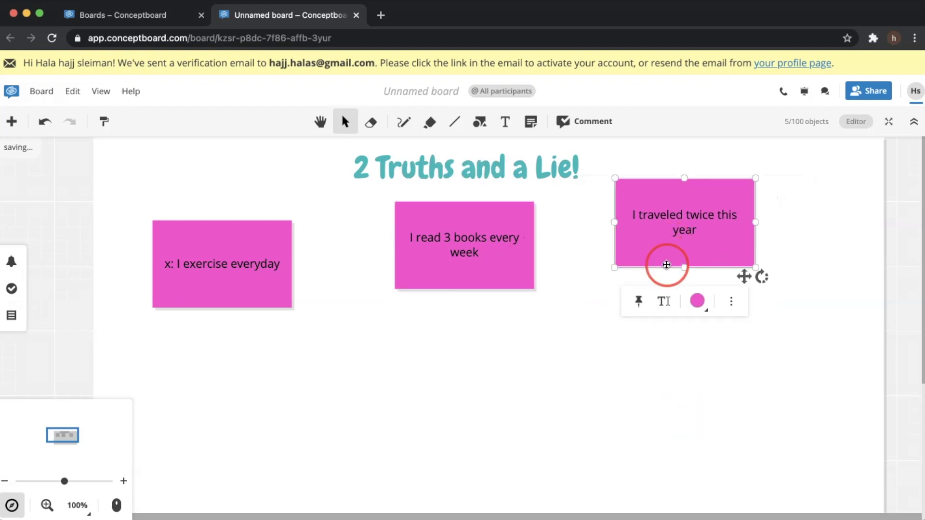
{"action": "left_click", "coordinate": [530, 122]}
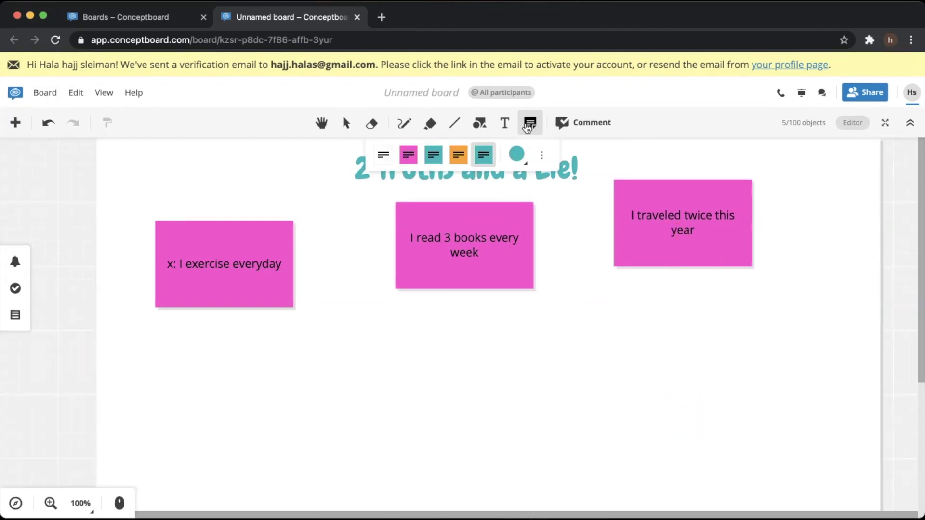
Add a lime note below the left pink note reading 'y: I've never been to Italy'
{"action": "left_click", "coordinate": [517, 154]}
{"action": "left_click", "coordinate": [516, 215]}
{"action": "left_click_drag", "start_coordinate": [174, 354], "coordinate": [282, 440]}
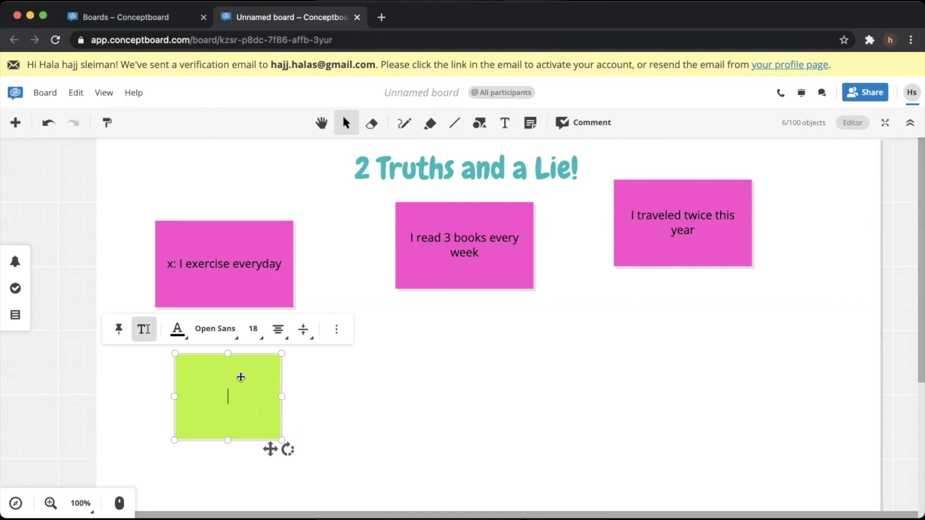
{"action": "type", "text": "y: I've never been to Italy"}
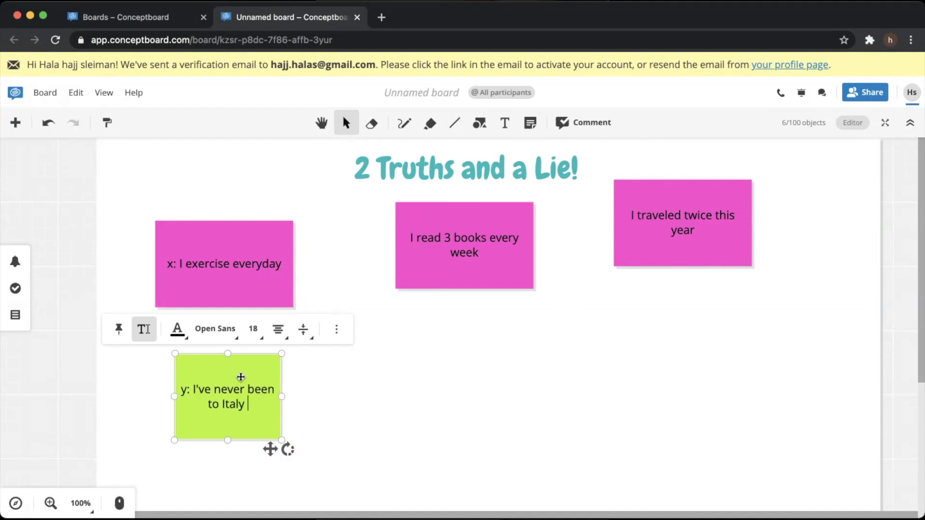
{"action": "key", "text": "Escape"}
Copy the green note under the other pink notes and trim both copies to 'y:'
{"action": "key", "text": "ctrl+c"}
{"action": "key", "text": "ctrl+v"}
{"action": "key", "text": "ctrl+v"}
{"action": "left_click_drag", "start_coordinate": [580, 454], "coordinate": [640, 339]}
{"action": "double_click", "coordinate": [690, 386]}
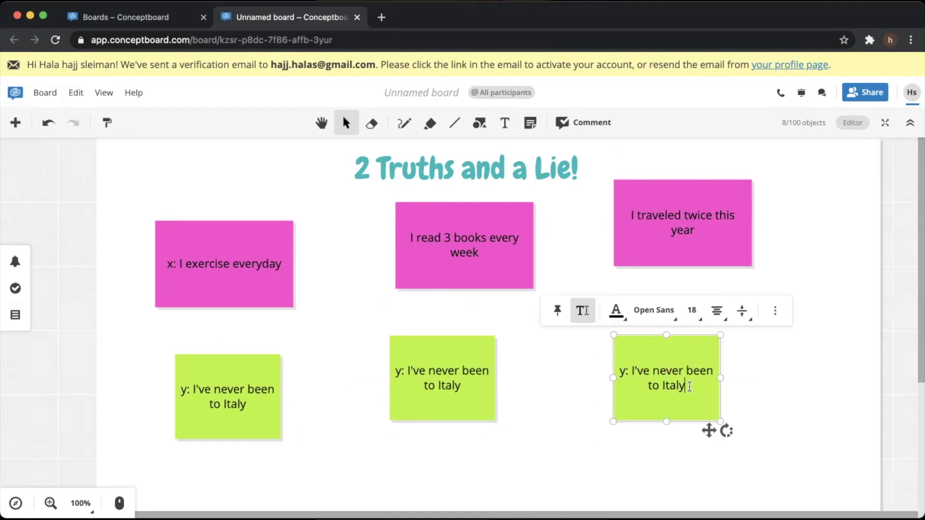
{"action": "left_click_drag", "start_coordinate": [690, 387], "coordinate": [629, 367]}
{"action": "key", "text": "BackSpace"}
{"action": "double_click", "coordinate": [462, 387]}
{"action": "left_click_drag", "start_coordinate": [461, 387], "coordinate": [404, 366]}
{"action": "key", "text": "BackSpace"}
{"action": "left_click", "coordinate": [504, 366]}
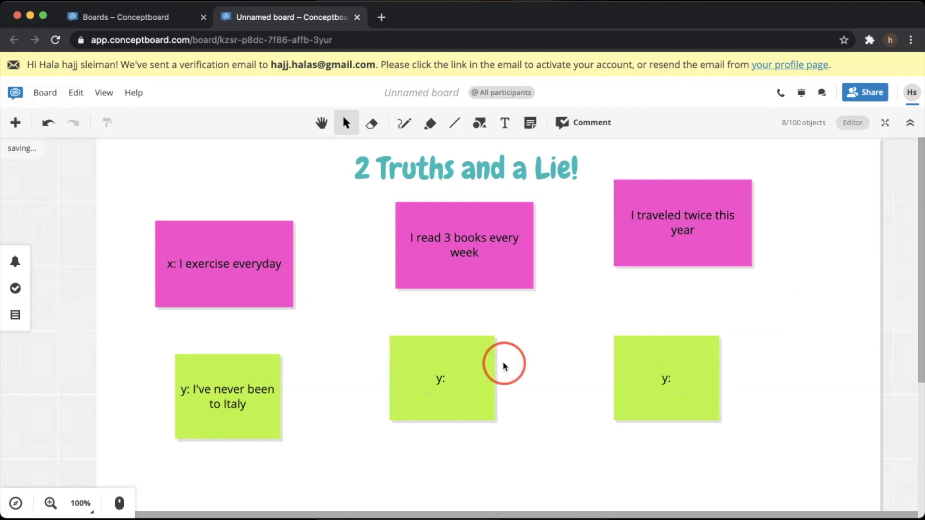
Narrow and align the two 'y:' notes into a row with the first green note
{"action": "left_click", "coordinate": [713, 343]}
{"action": "mouse_move", "coordinate": [720, 336]}
{"action": "left_mouse_down"}
{"action": "mouse_move", "coordinate": [702, 367]}
{"action": "mouse_move", "coordinate": [722, 362]}
{"action": "mouse_move", "coordinate": [713, 336]}
{"action": "left_mouse_up"}
{"action": "left_click_drag", "start_coordinate": [461, 362], "coordinate": [490, 337]}
{"action": "left_click", "coordinate": [433, 194]}
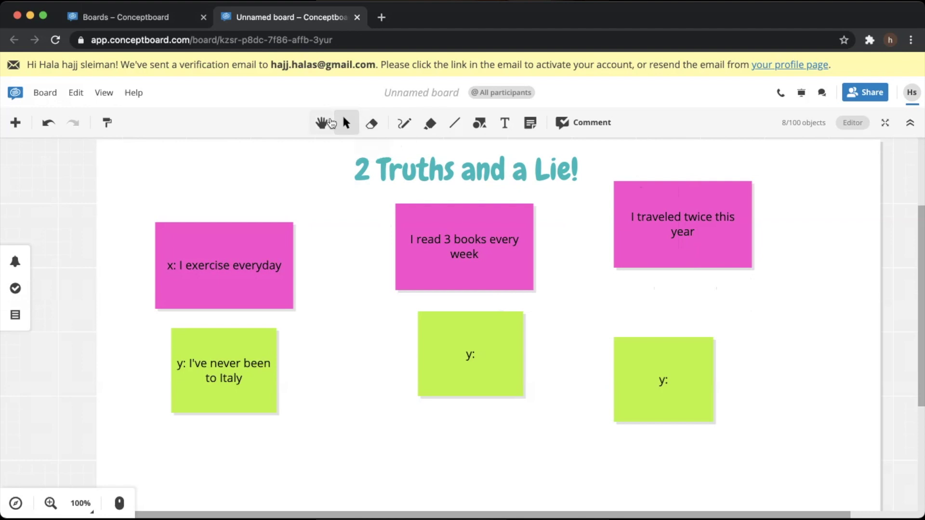
Draw a freehand stroke below the left green note, then erase it
{"action": "left_click", "coordinate": [405, 125]}
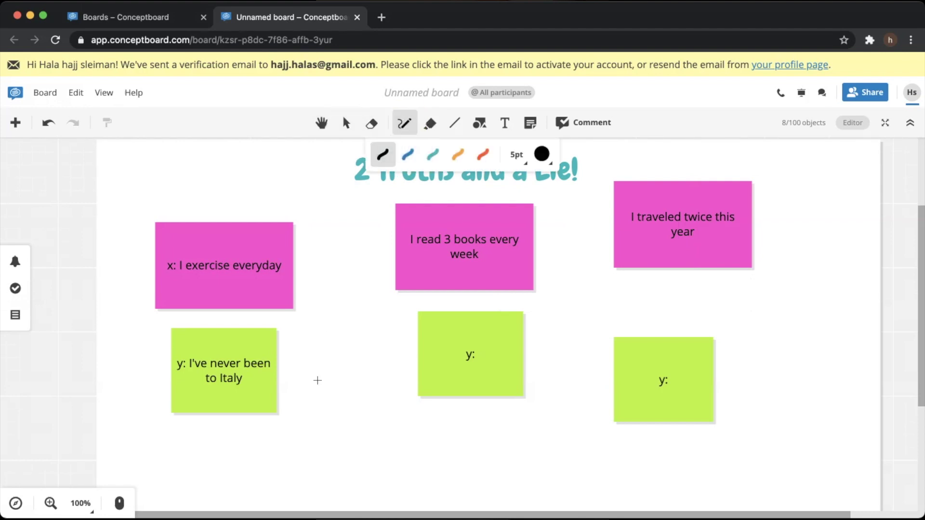
{"action": "mouse_move", "coordinate": [155, 425]}
{"action": "left_mouse_down"}
{"action": "mouse_move", "coordinate": [208, 428]}
{"action": "mouse_move", "coordinate": [184, 484]}
{"action": "mouse_move", "coordinate": [175, 480]}
{"action": "mouse_move", "coordinate": [228, 479]}
{"action": "left_mouse_up"}
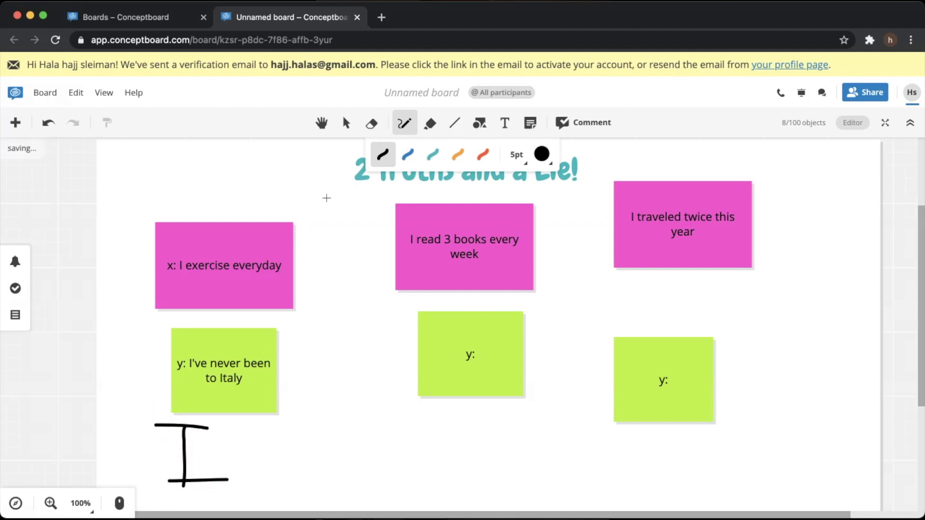
{"action": "left_click", "coordinate": [373, 124]}
{"action": "left_click_drag", "start_coordinate": [181, 436], "coordinate": [218, 479]}
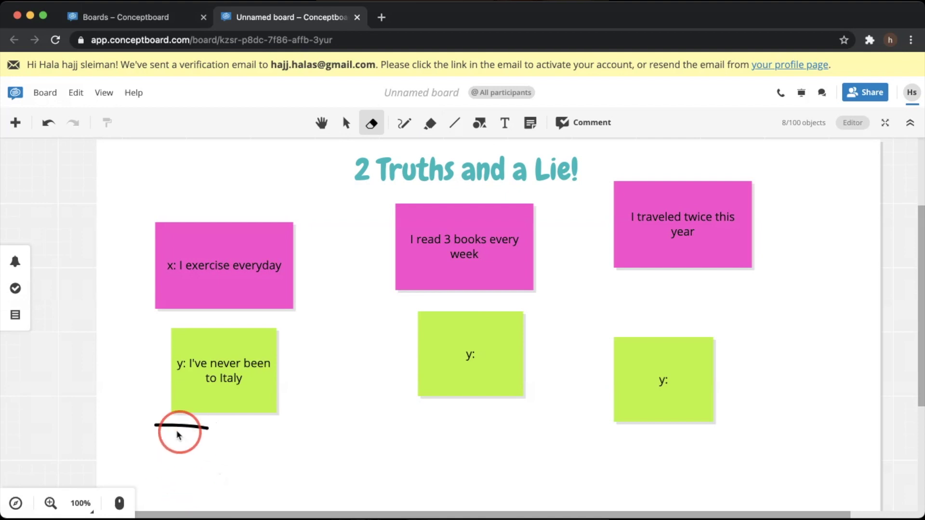
{"action": "left_click_drag", "start_coordinate": [180, 432], "coordinate": [192, 425]}
{"action": "left_click", "coordinate": [371, 123]}
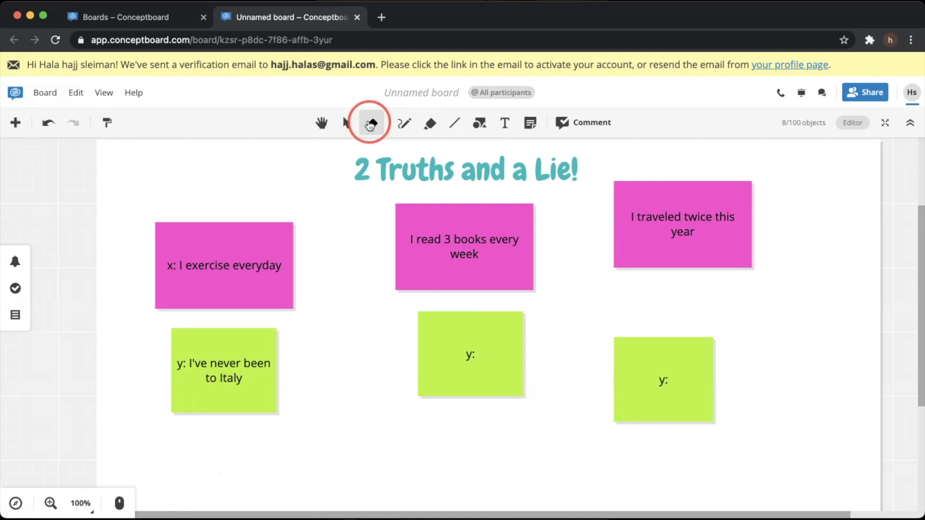
{"action": "left_click", "coordinate": [346, 123]}
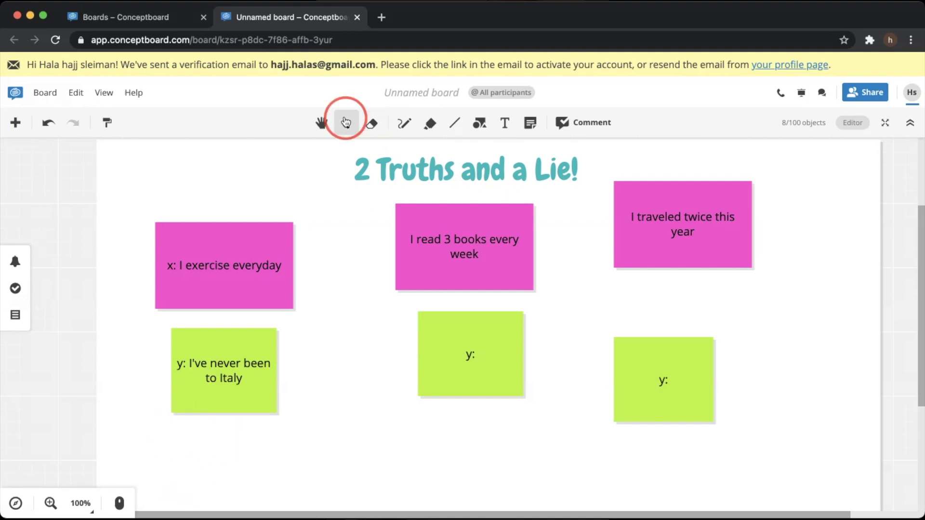
Unpin the middle pink note and scroll the board so all notes are in view
{"action": "left_click", "coordinate": [493, 254]}
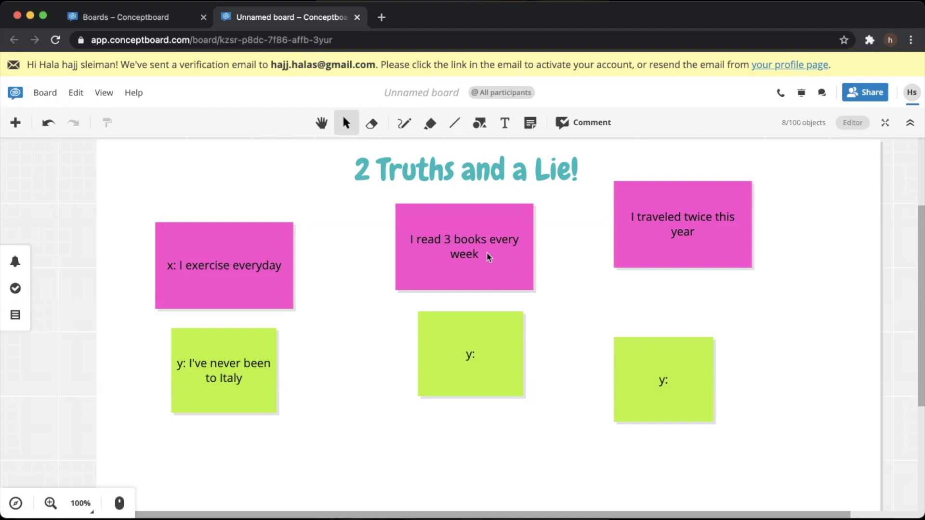
{"action": "left_click", "coordinate": [445, 185]}
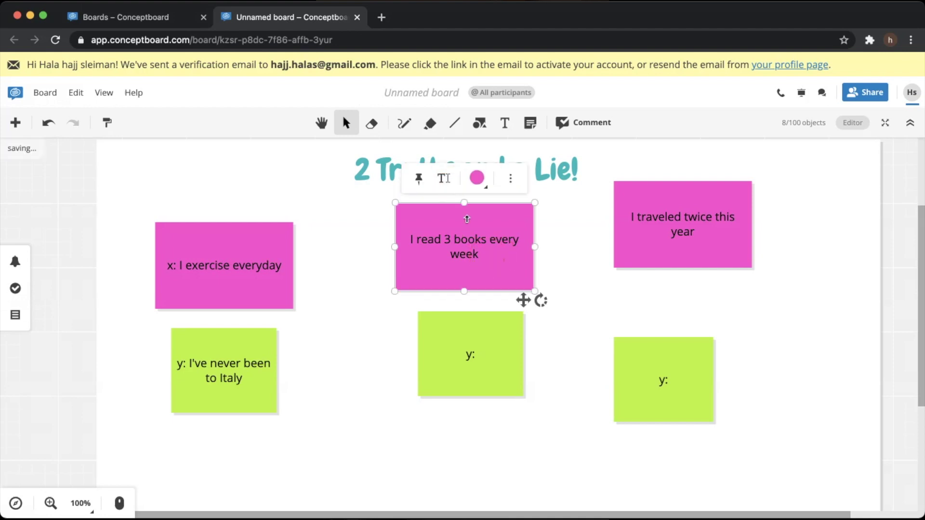
{"action": "double_click", "coordinate": [481, 258]}
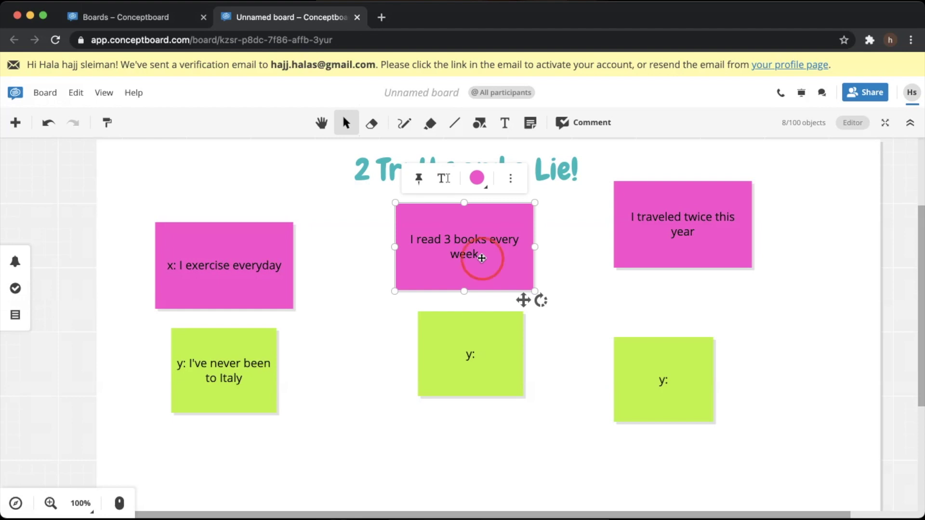
{"action": "left_click", "coordinate": [322, 123]}
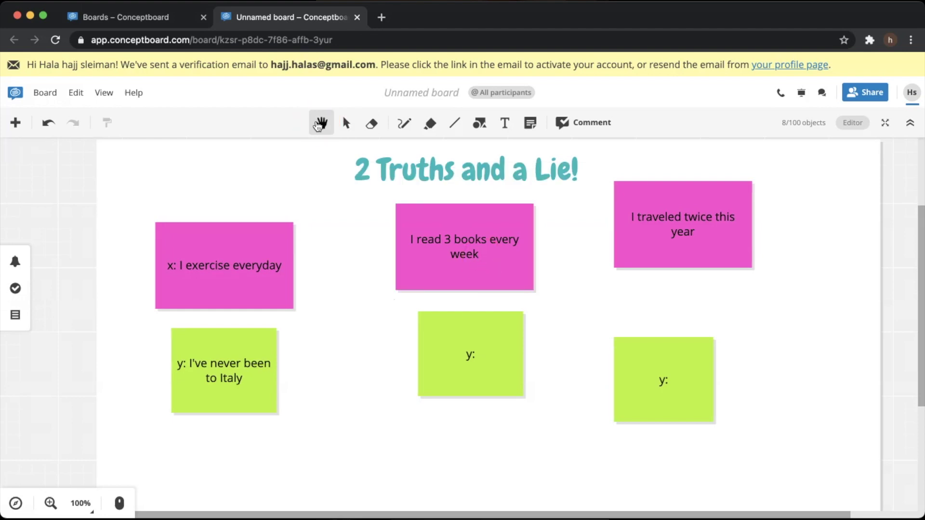
{"action": "scroll", "coordinate": [320, 256], "scroll_direction": "down", "scroll_amount": 1}
{"action": "scroll", "coordinate": [321, 256], "scroll_direction": "down", "scroll_amount": 3}
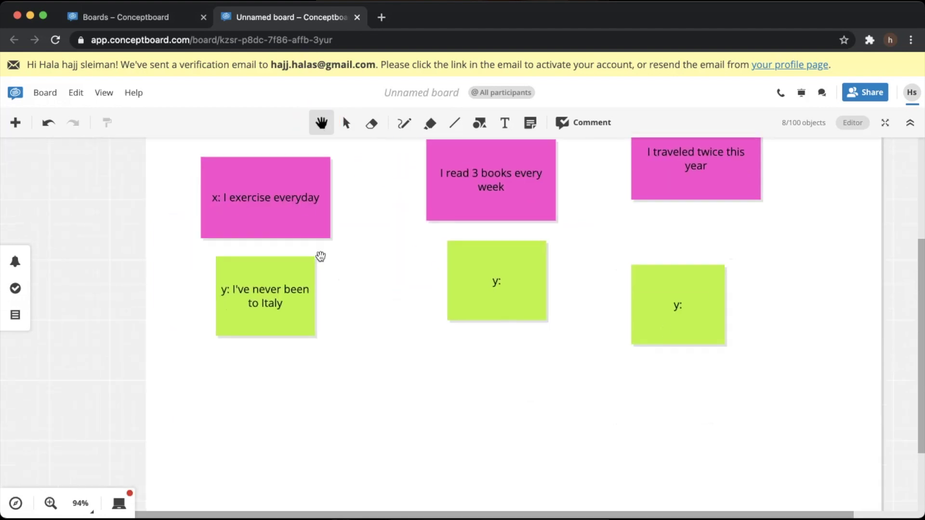
{"action": "scroll", "coordinate": [320, 256], "scroll_direction": "up", "scroll_amount": 3}
{"action": "scroll", "coordinate": [321, 256], "scroll_direction": "right", "scroll_amount": 3}
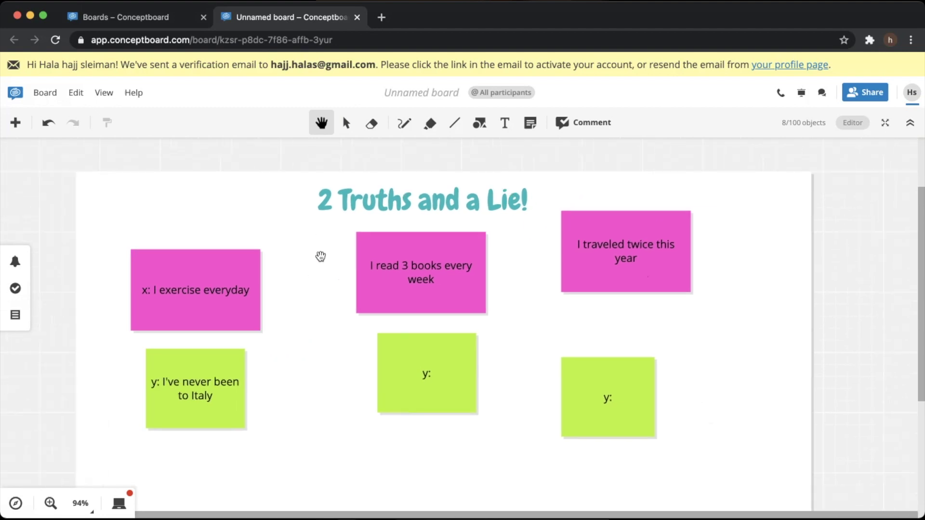
{"action": "left_click", "coordinate": [458, 123]}
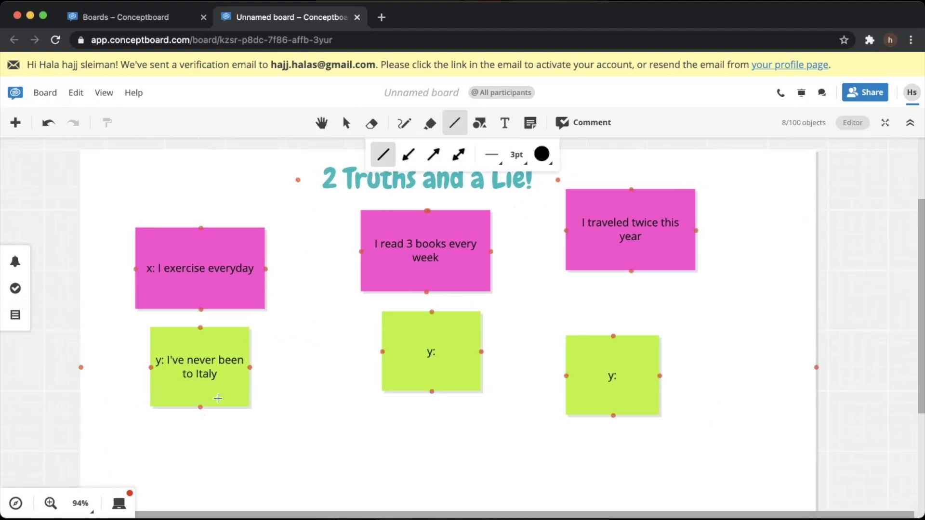
Draw black connectors from the middle green note to the right and left green notes
{"action": "left_click_drag", "start_coordinate": [482, 352], "coordinate": [567, 375]}
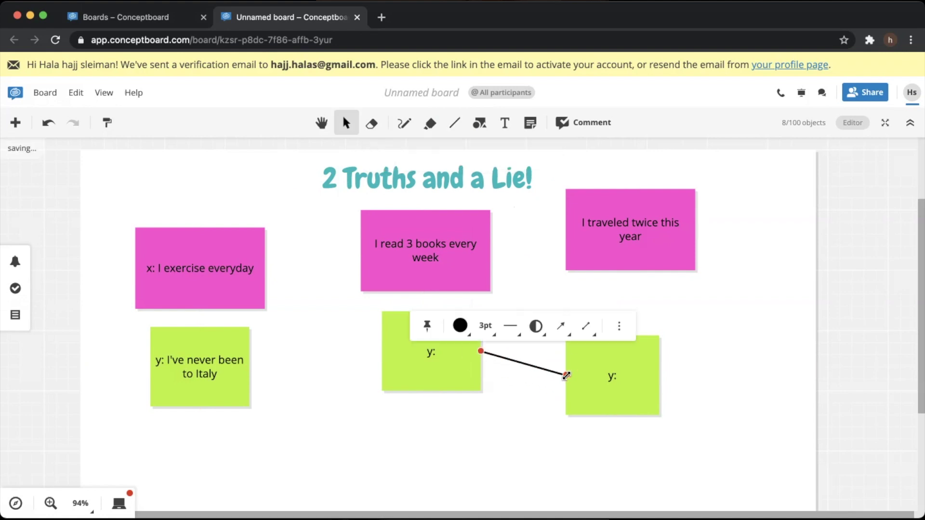
{"action": "left_click", "coordinate": [390, 405]}
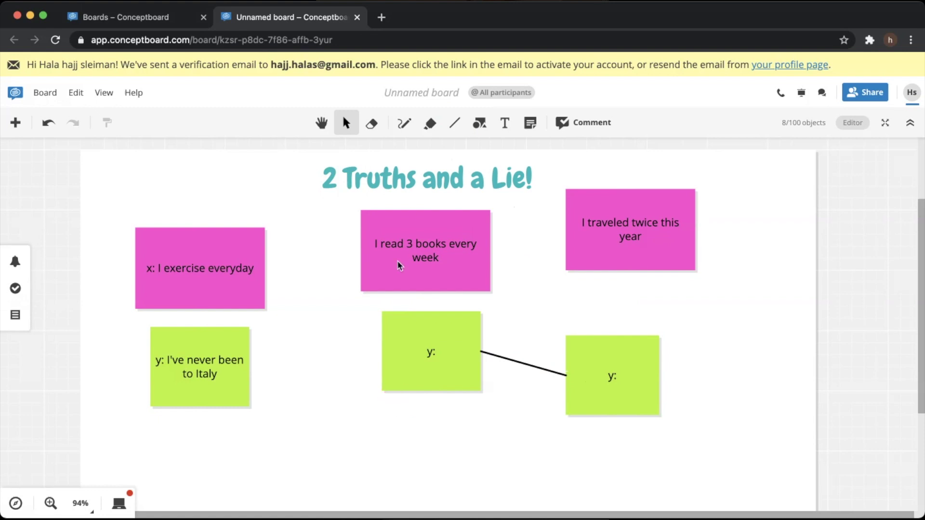
{"action": "left_click", "coordinate": [454, 123]}
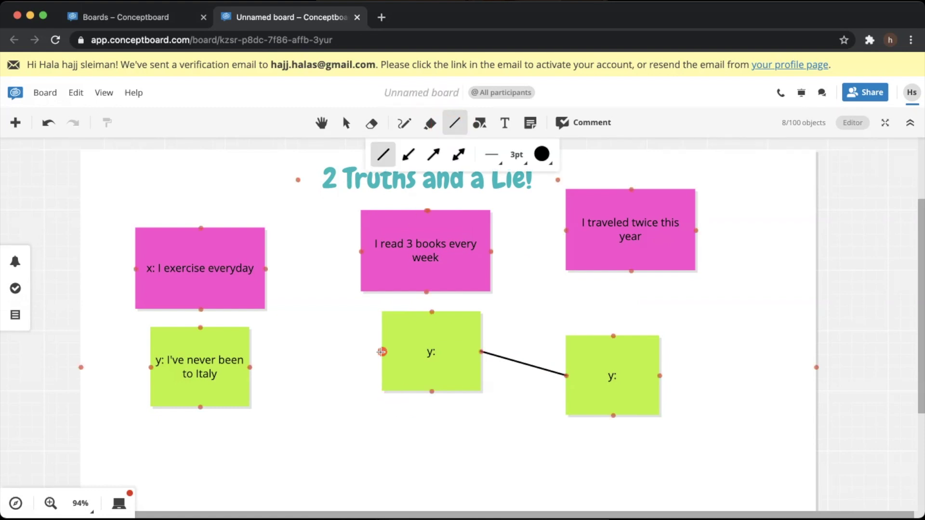
{"action": "left_click_drag", "start_coordinate": [382, 352], "coordinate": [249, 368]}
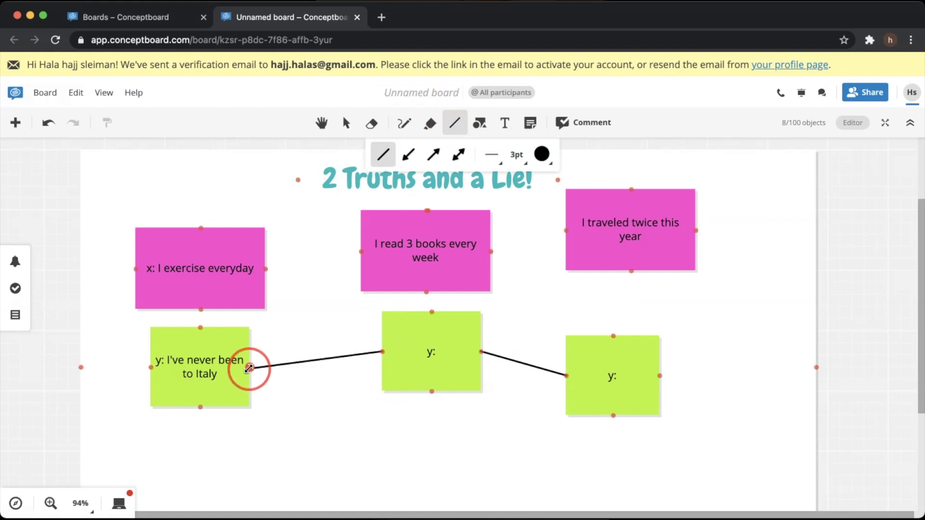
{"action": "left_click_drag", "start_coordinate": [249, 368], "coordinate": [249, 368]}
{"action": "left_click_drag", "start_coordinate": [250, 368], "coordinate": [250, 368]}
{"action": "left_click_drag", "start_coordinate": [249, 368], "coordinate": [249, 369]}
{"action": "left_click_drag", "start_coordinate": [249, 368], "coordinate": [249, 368]}
{"action": "left_click_drag", "start_coordinate": [249, 368], "coordinate": [249, 368]}
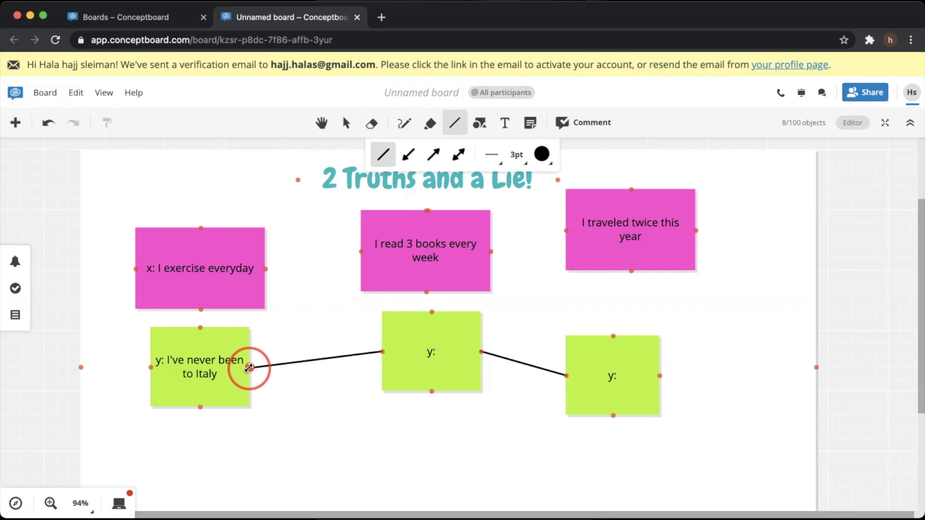
{"action": "left_click", "coordinate": [299, 399]}
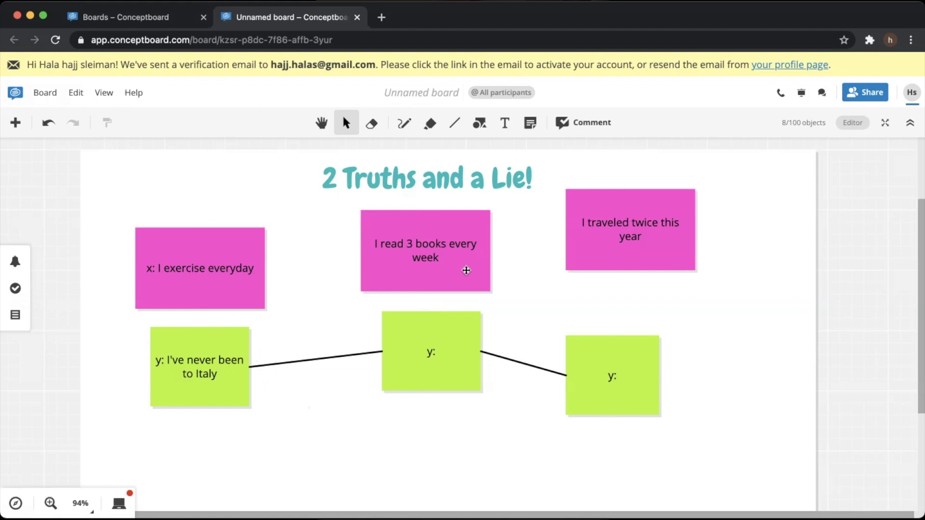
Comment 'I think this is a lie because..' on the 'I traveled twice this year' note
{"action": "left_click", "coordinate": [567, 124]}
{"action": "left_click", "coordinate": [636, 270]}
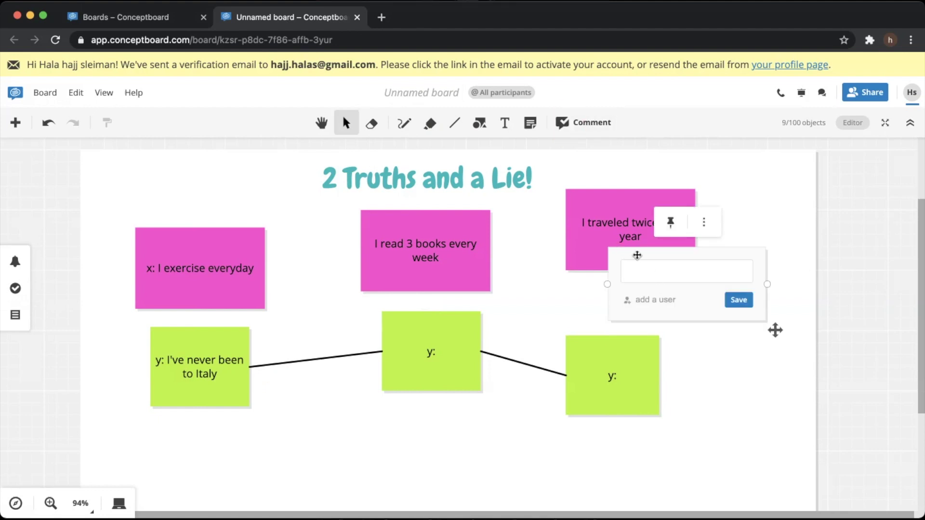
{"action": "type", "text": "I think this is a lie becausw"}
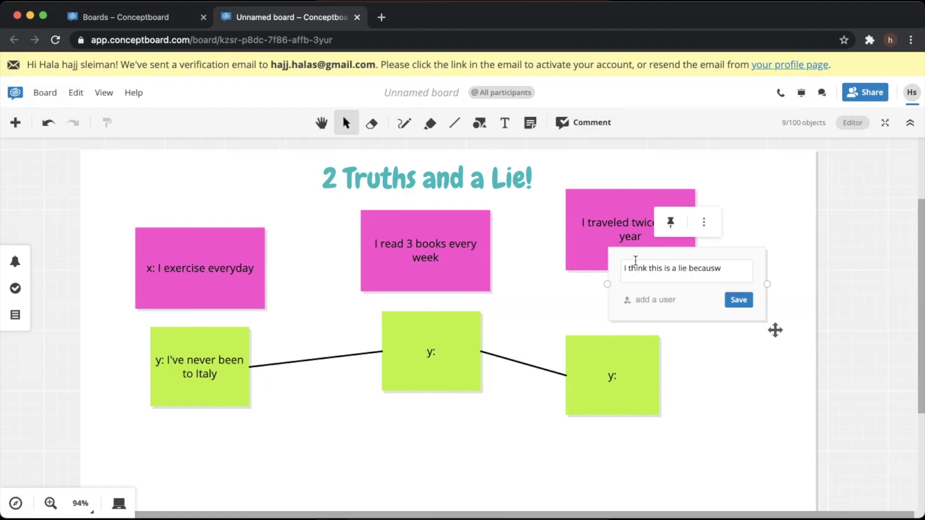
{"action": "key", "text": "BackSpace"}
{"action": "type", "text": "e.."}
{"action": "left_click", "coordinate": [738, 299]}
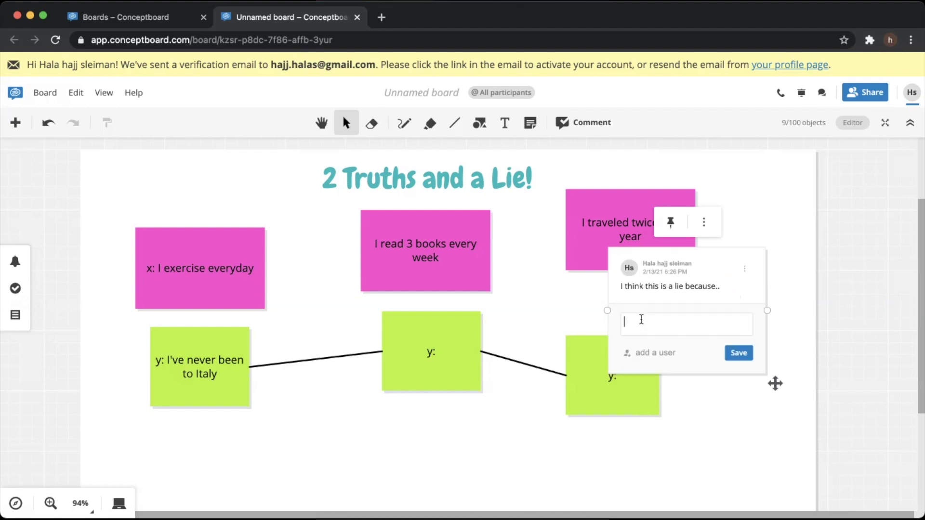
{"action": "left_click", "coordinate": [766, 206]}
{"action": "left_click", "coordinate": [867, 93]}
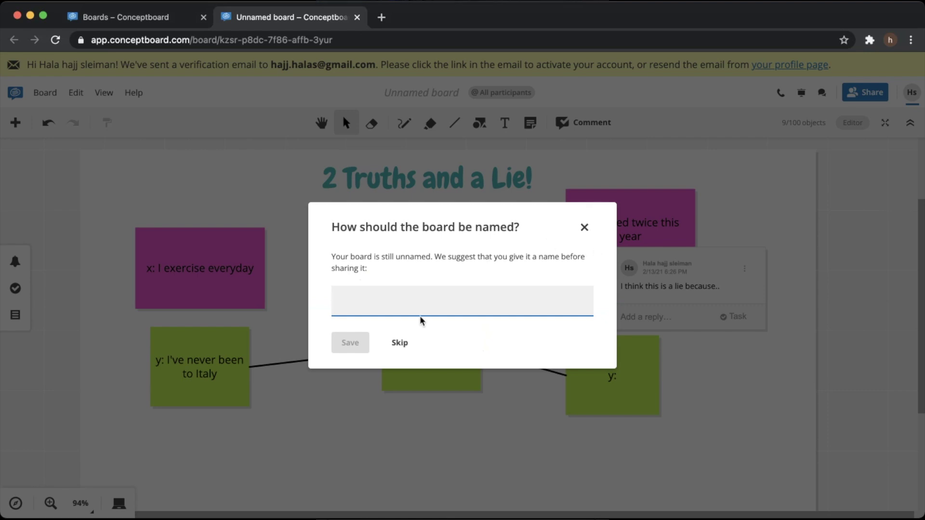
Rename the board to 'Ice Breaking Activity' and reopen its sharing settings
{"action": "left_click", "coordinate": [582, 228]}
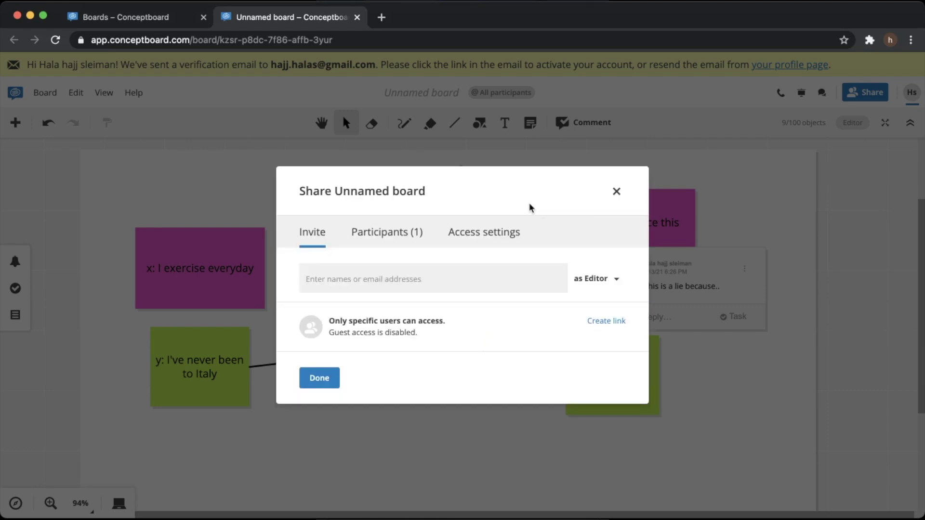
{"action": "left_click", "coordinate": [617, 191]}
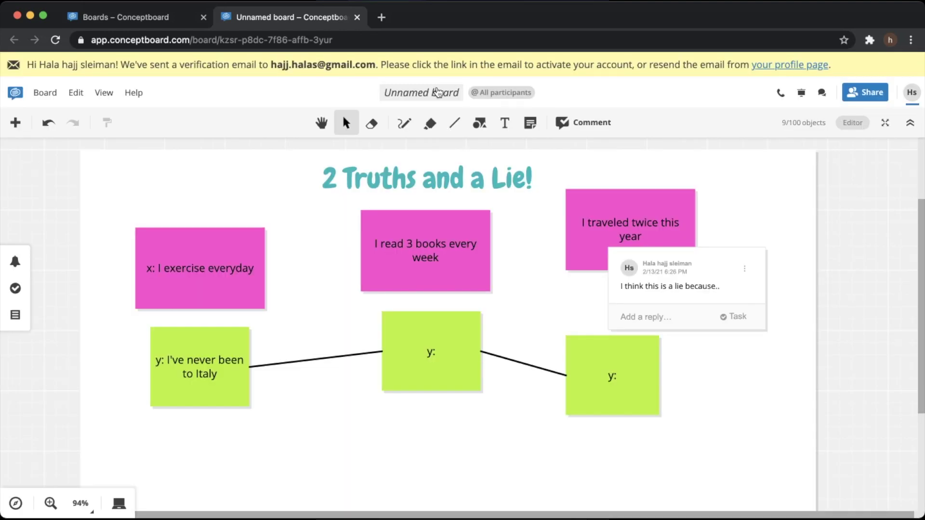
{"action": "left_click", "coordinate": [437, 91]}
{"action": "type", "text": "Ice Breaking Activity"}
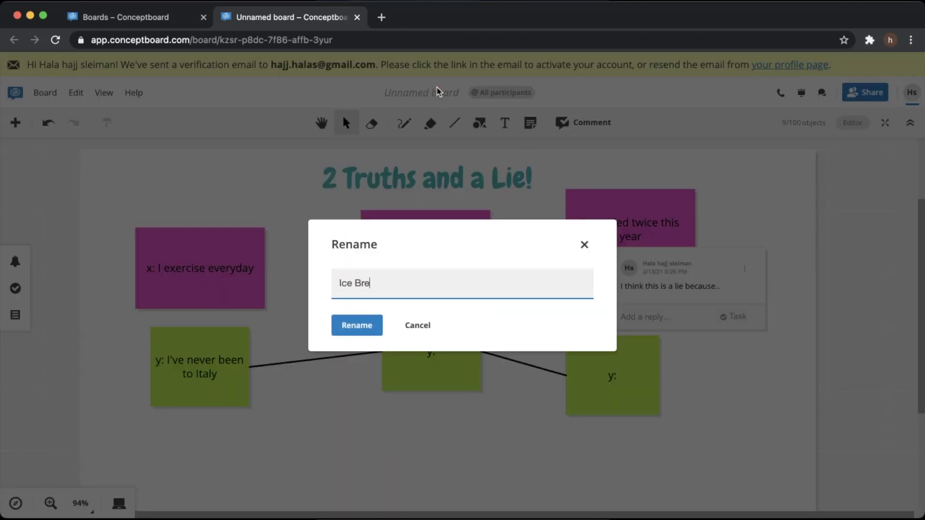
{"action": "left_click", "coordinate": [349, 326]}
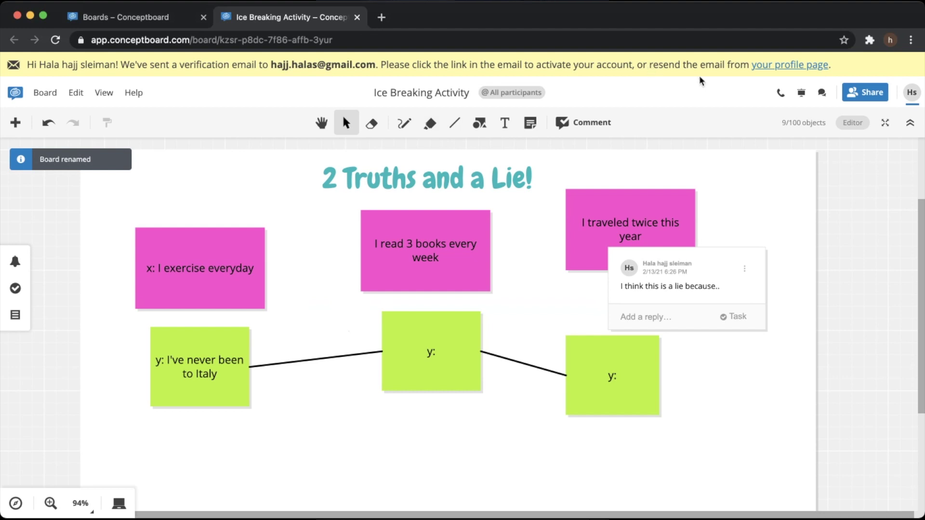
{"action": "left_click", "coordinate": [865, 97]}
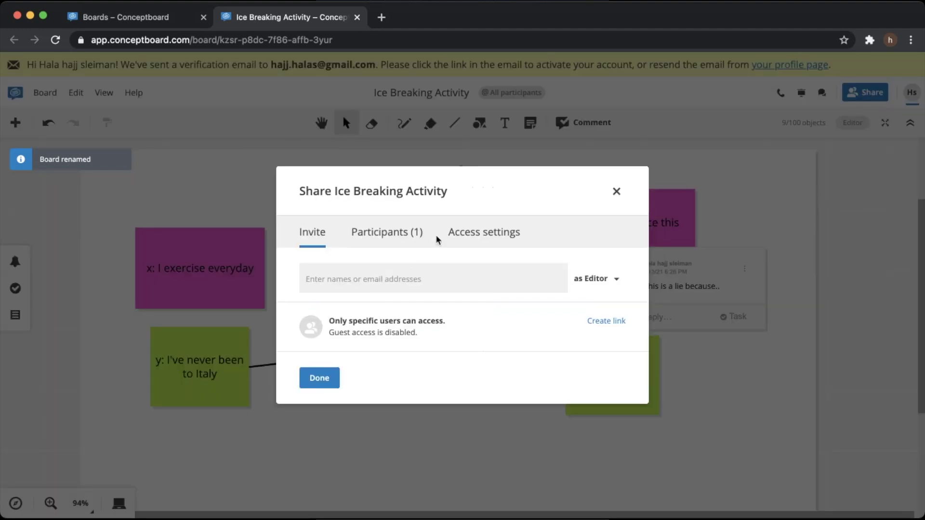
Turn on link sharing without a password and give link participants Editor access
{"action": "left_click", "coordinate": [462, 235]}
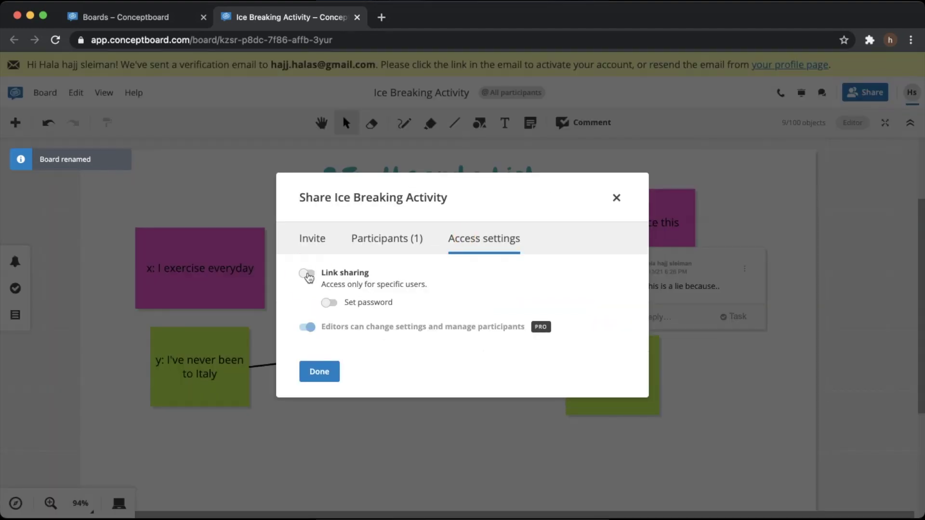
{"action": "left_click", "coordinate": [306, 273]}
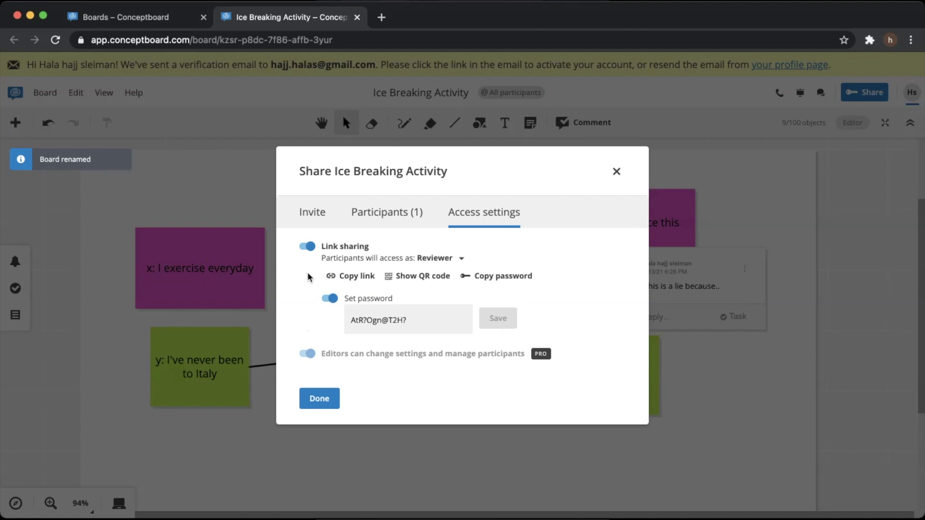
{"action": "left_click", "coordinate": [330, 298]}
{"action": "left_click", "coordinate": [443, 273]}
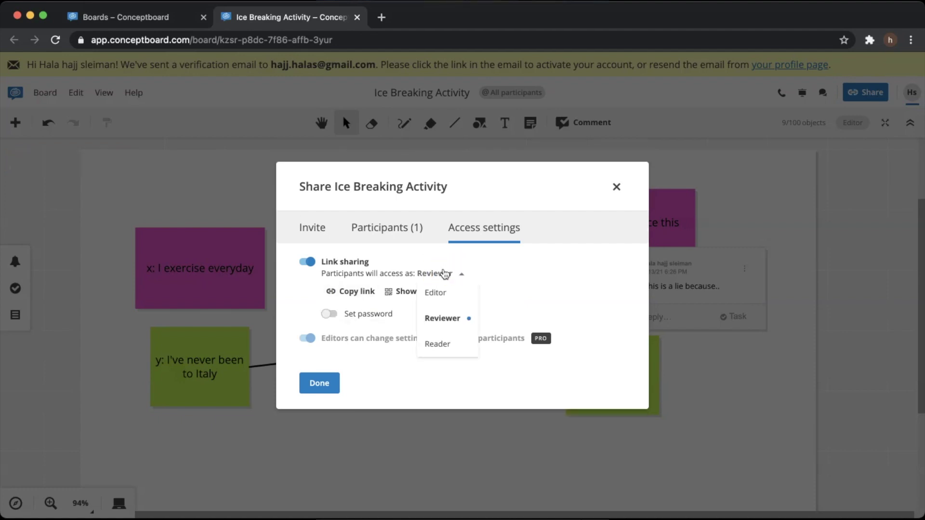
{"action": "left_click", "coordinate": [435, 294]}
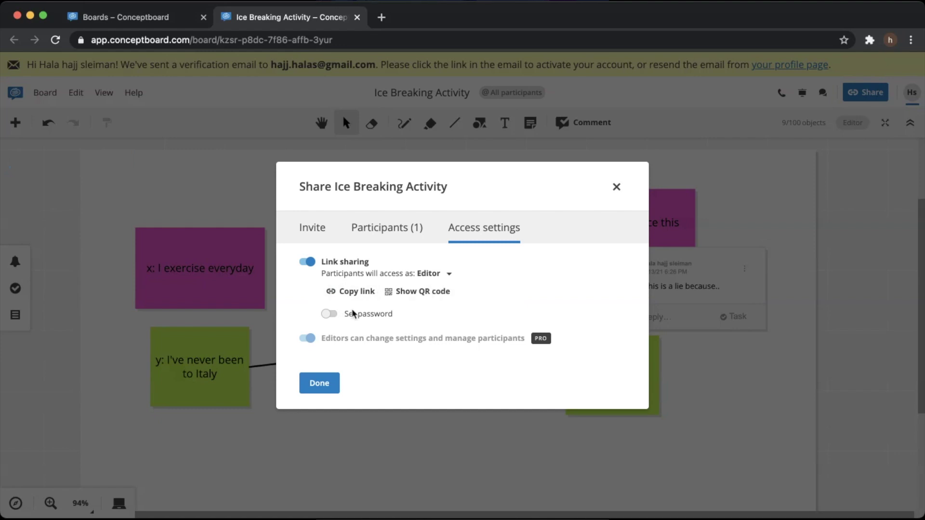
Copy the board's share link, leave the link password off, and close the sharing settings
{"action": "left_click", "coordinate": [342, 292]}
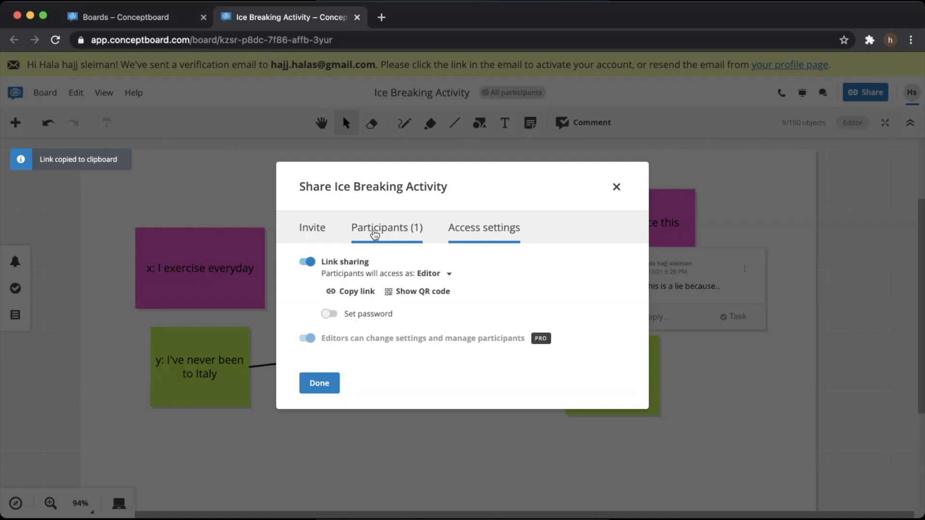
{"action": "left_click", "coordinate": [330, 314]}
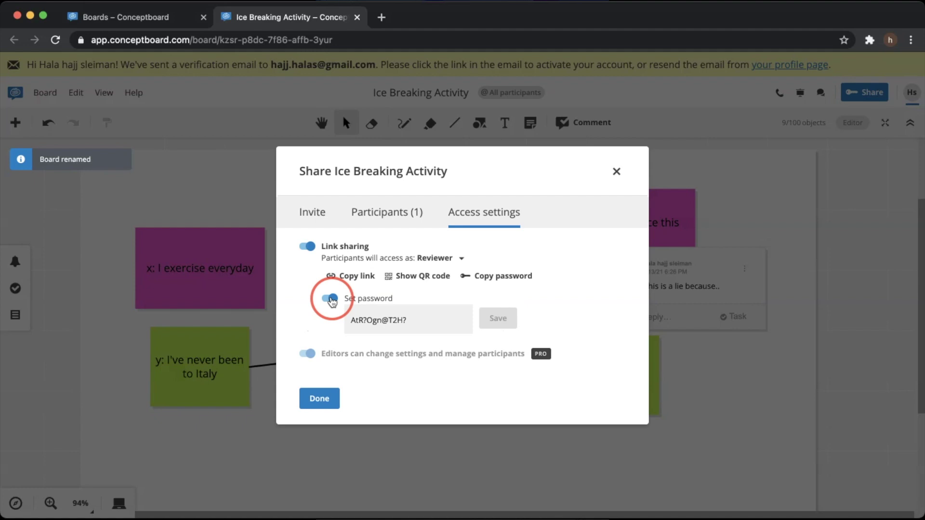
{"action": "left_click", "coordinate": [332, 300]}
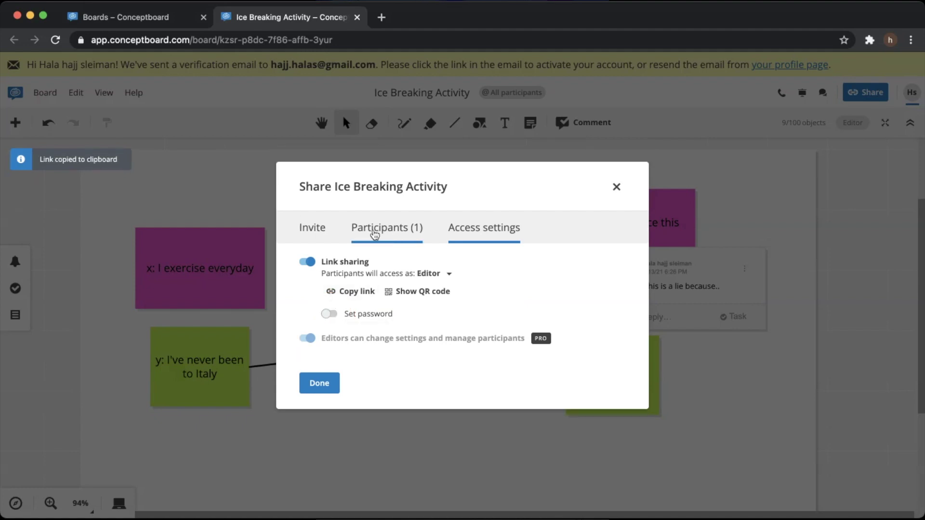
{"action": "left_click", "coordinate": [319, 383]}
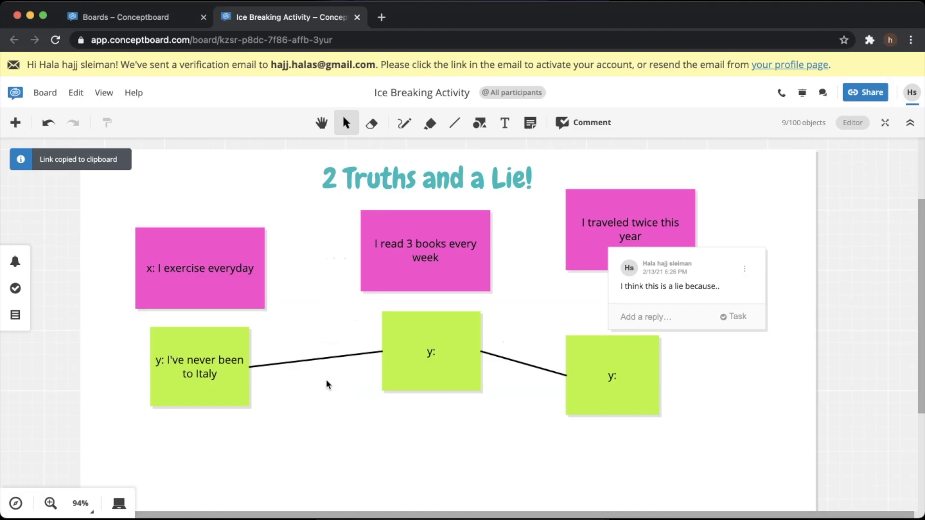